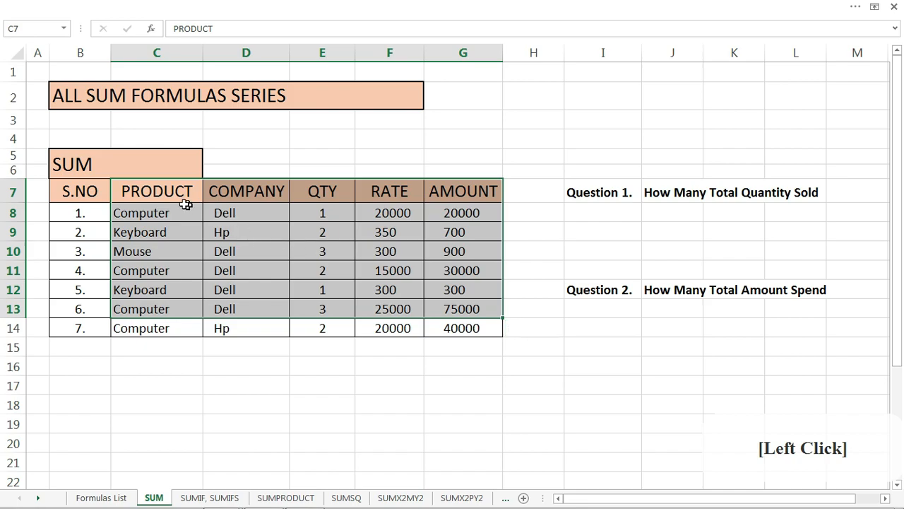
{"action": "left_click_drag", "start_coordinate": [175, 193], "coordinate": [171, 326]}
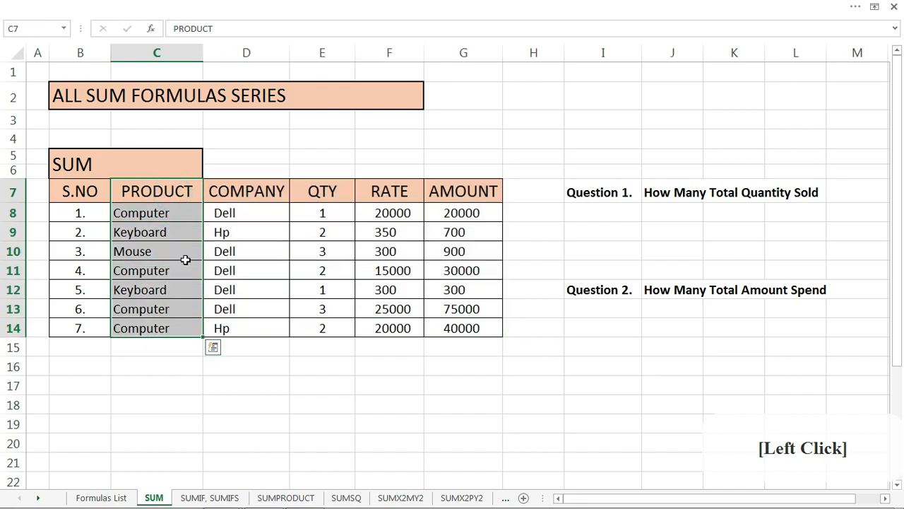
{"action": "left_click_drag", "start_coordinate": [214, 200], "coordinate": [250, 329]}
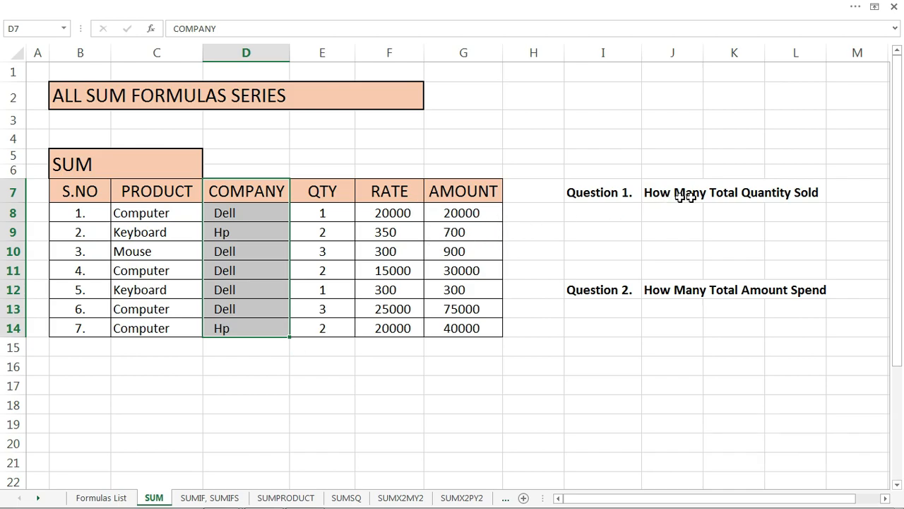
{"action": "left_click", "coordinate": [726, 226]}
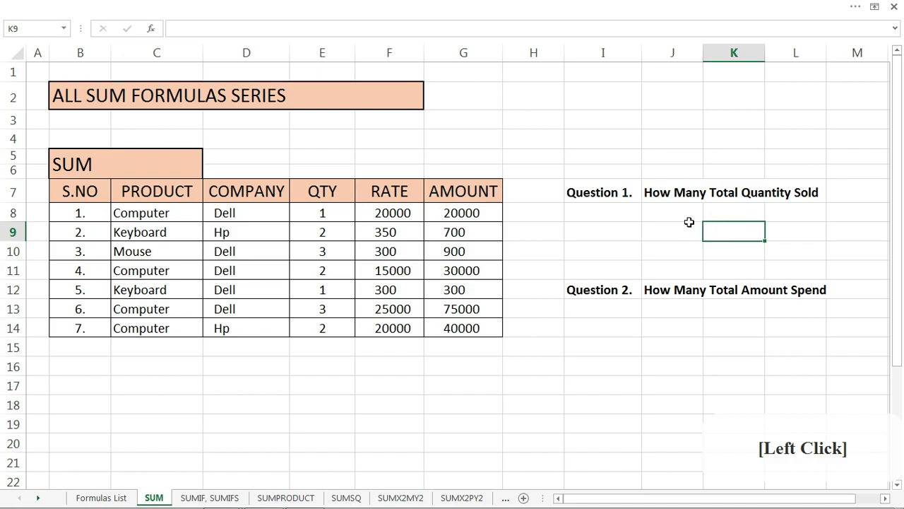
{"action": "left_click", "coordinate": [664, 231]}
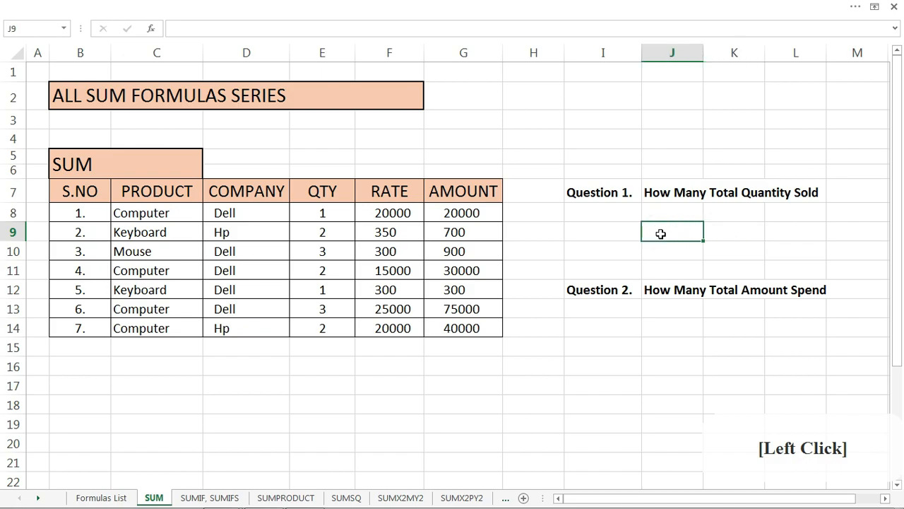
Total the quantities in cell E17 with =SUM(E8,E9,E10,E11,E12,E13,E14), referencing each QTY cell individually
{"action": "left_click", "coordinate": [318, 380]}
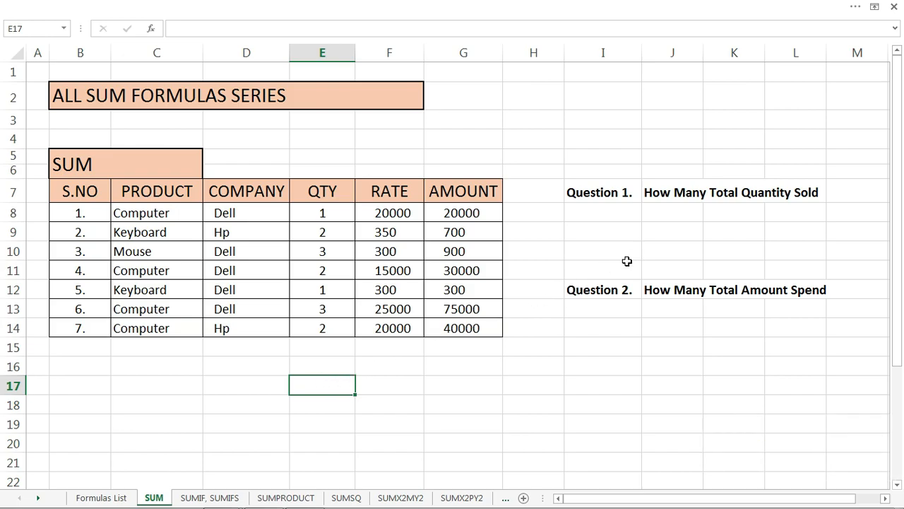
{"action": "type", "text": "=sum"}
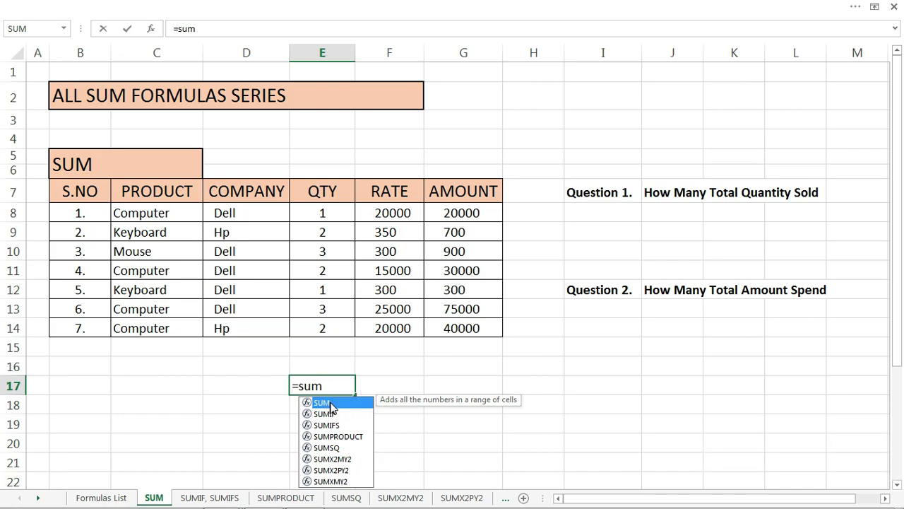
{"action": "key", "text": "Tab"}
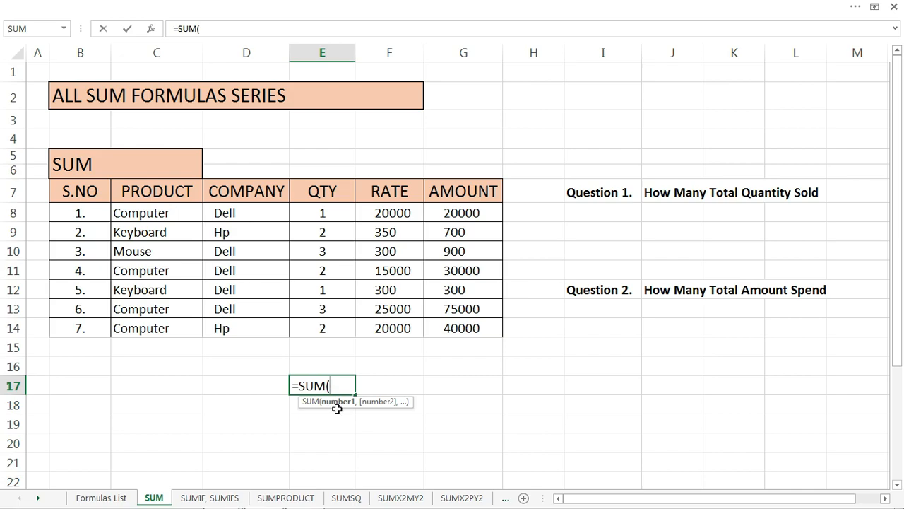
{"action": "left_click", "coordinate": [320, 214]}
{"action": "type", "text": ","}
{"action": "left_click", "coordinate": [322, 232]}
{"action": "type", "text": ","}
{"action": "left_click", "coordinate": [322, 251]}
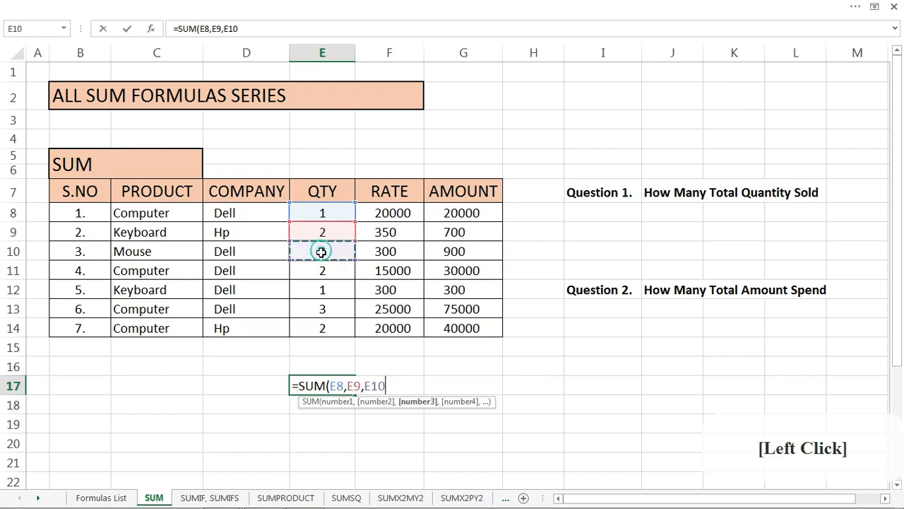
{"action": "type", "text": ","}
{"action": "left_click", "coordinate": [323, 270]}
{"action": "type", "text": ","}
{"action": "left_click", "coordinate": [323, 289]}
{"action": "type", "text": ","}
{"action": "left_click", "coordinate": [323, 309]}
{"action": "type", "text": ","}
{"action": "left_click", "coordinate": [322, 328]}
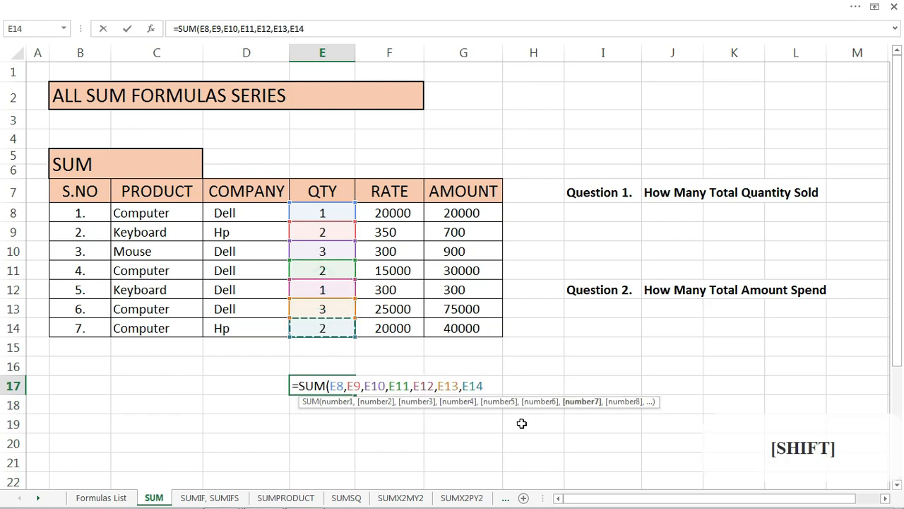
{"action": "type", "text": ")"}
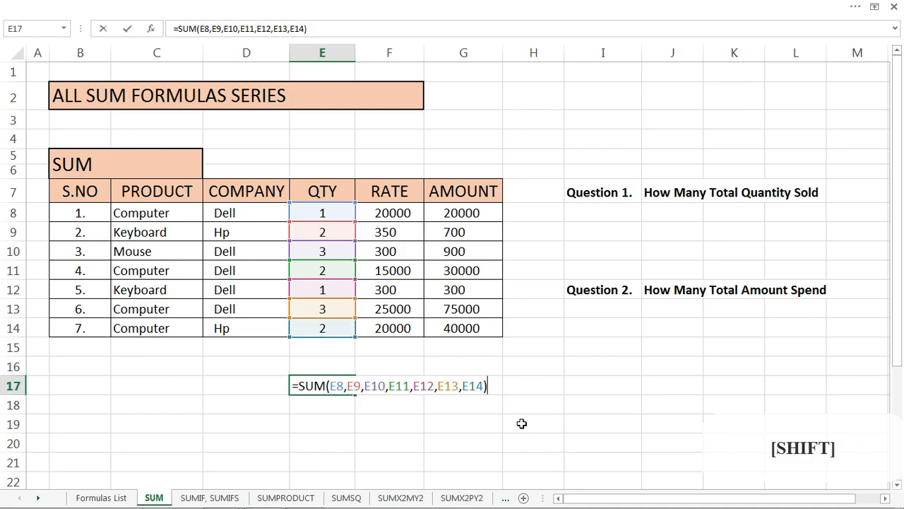
{"action": "key", "text": "Return"}
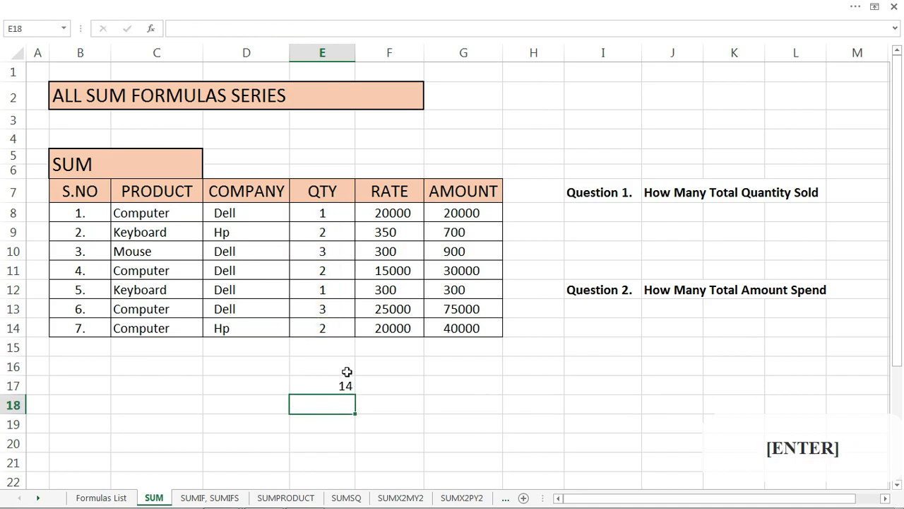
Total the quantities again in cell E19 using a range reference, =SUM(E8:E14)
{"action": "left_click", "coordinate": [329, 423]}
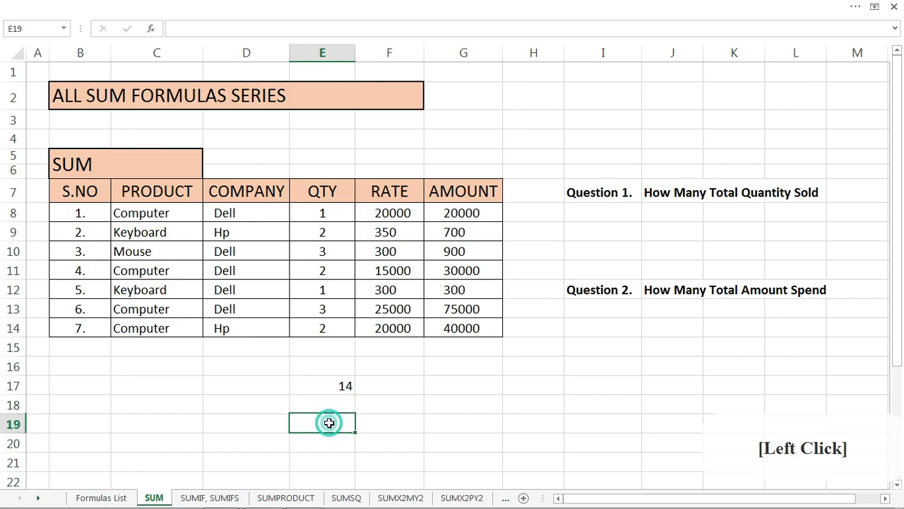
{"action": "type", "text": "=su"}
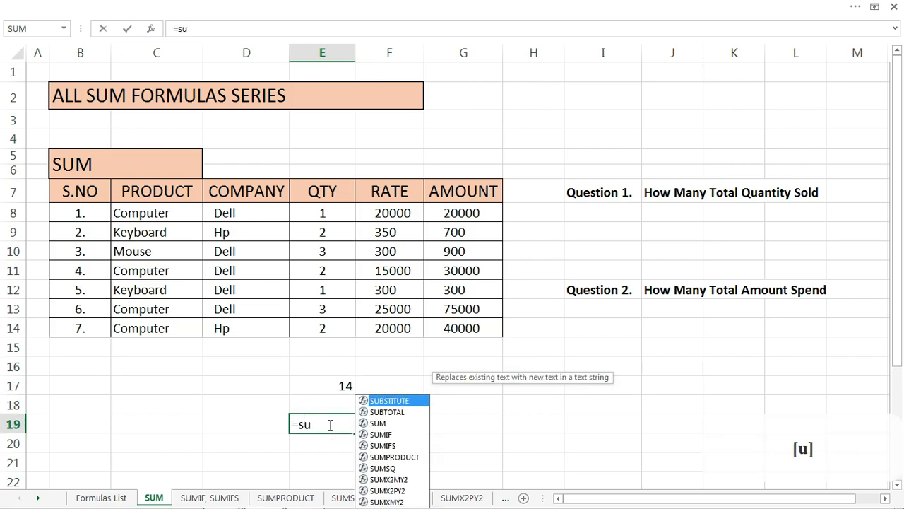
{"action": "type", "text": "m"}
{"action": "key", "text": "Tab"}
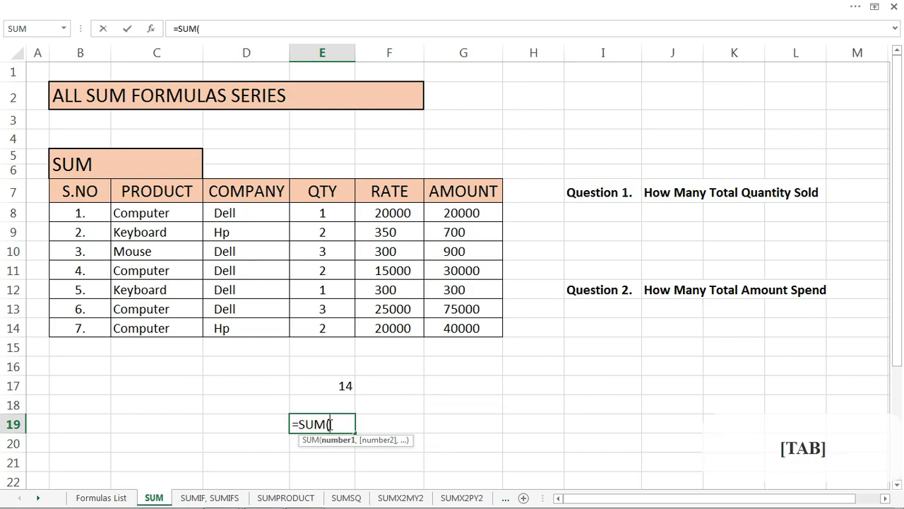
{"action": "left_click_drag", "start_coordinate": [319, 210], "coordinate": [323, 328]}
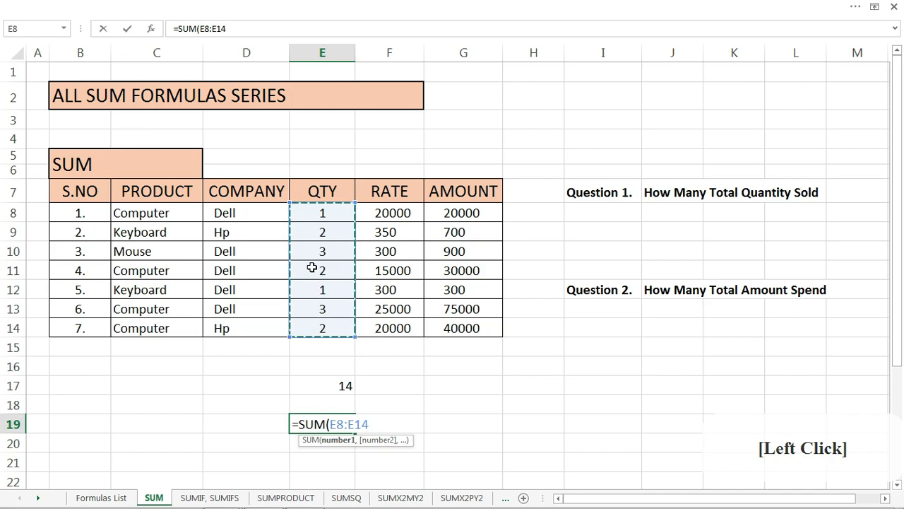
{"action": "type", "text": ")"}
{"action": "key", "text": "Return"}
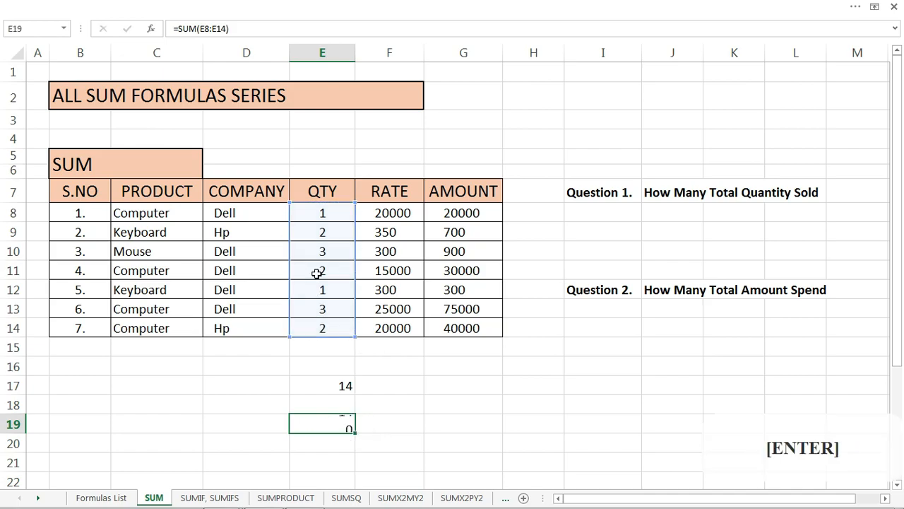
{"action": "left_click_drag", "start_coordinate": [332, 381], "coordinate": [337, 425]}
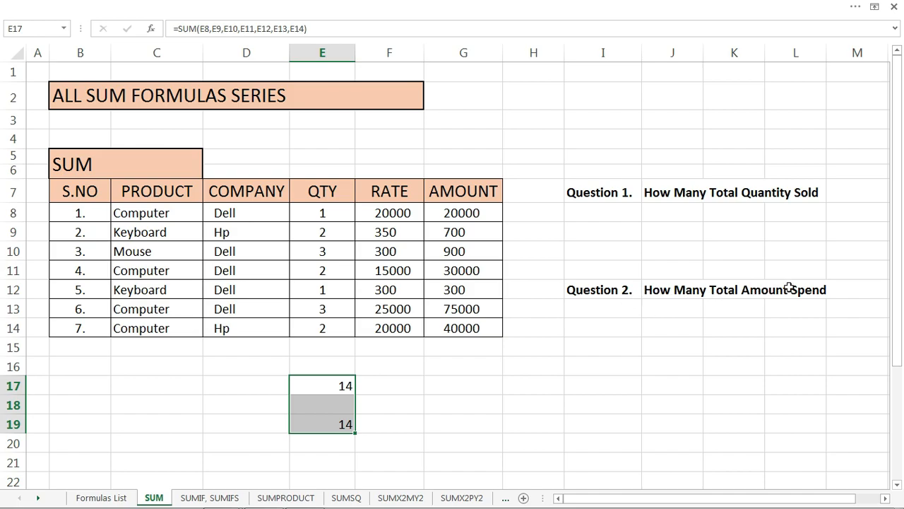
{"action": "left_click_drag", "start_coordinate": [480, 212], "coordinate": [478, 331]}
{"action": "left_click", "coordinate": [479, 385]}
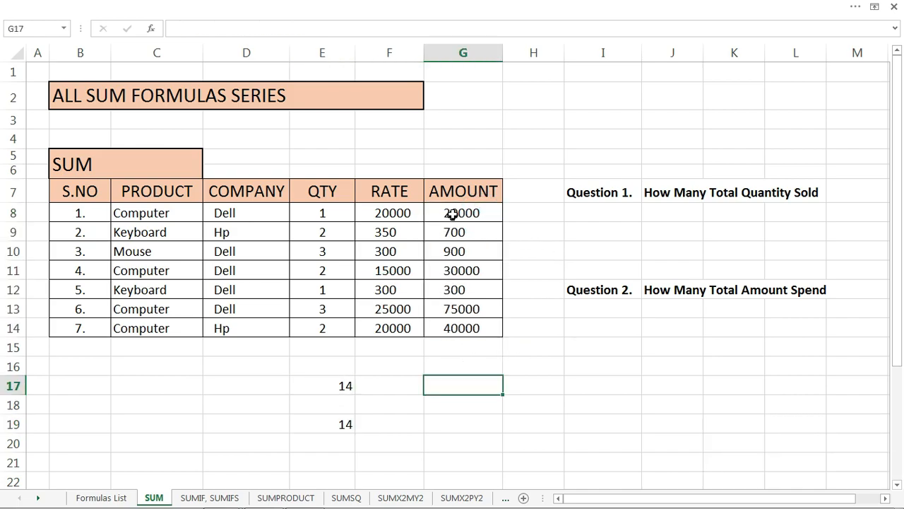
{"action": "left_click_drag", "start_coordinate": [452, 212], "coordinate": [462, 326]}
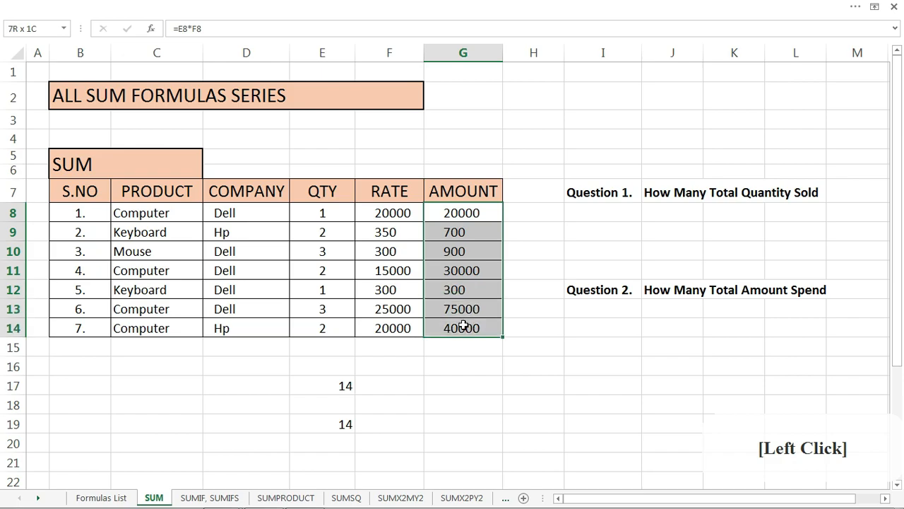
{"action": "left_click", "coordinate": [462, 327]}
Start a SUM formula in cell G17, below the AMOUNT column
{"action": "left_click", "coordinate": [455, 384]}
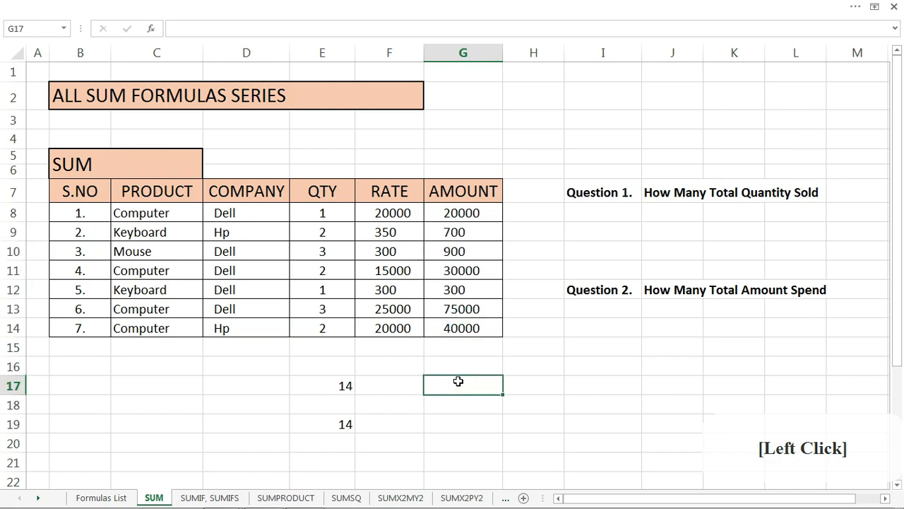
{"action": "type", "text": "=sum"}
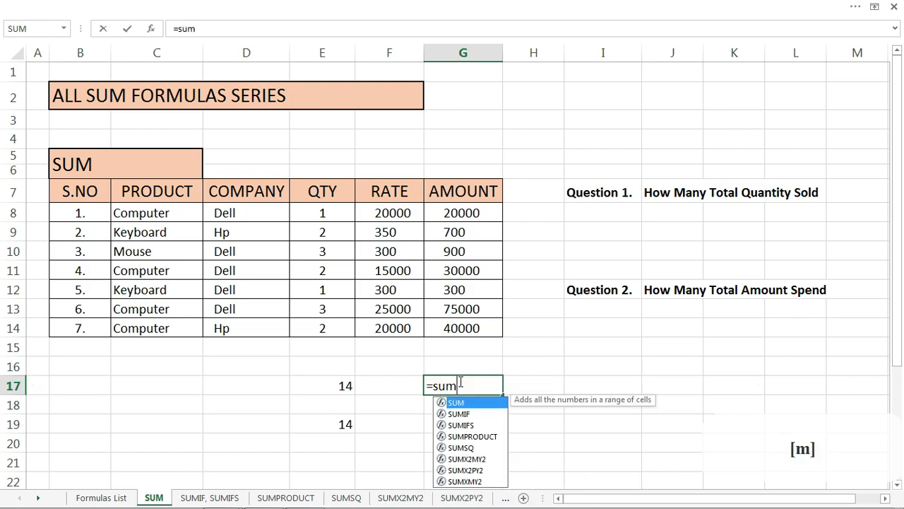
{"action": "key", "text": "Tab"}
{"action": "left_click", "coordinate": [466, 214]}
{"action": "key", "text": "BackSpace"}
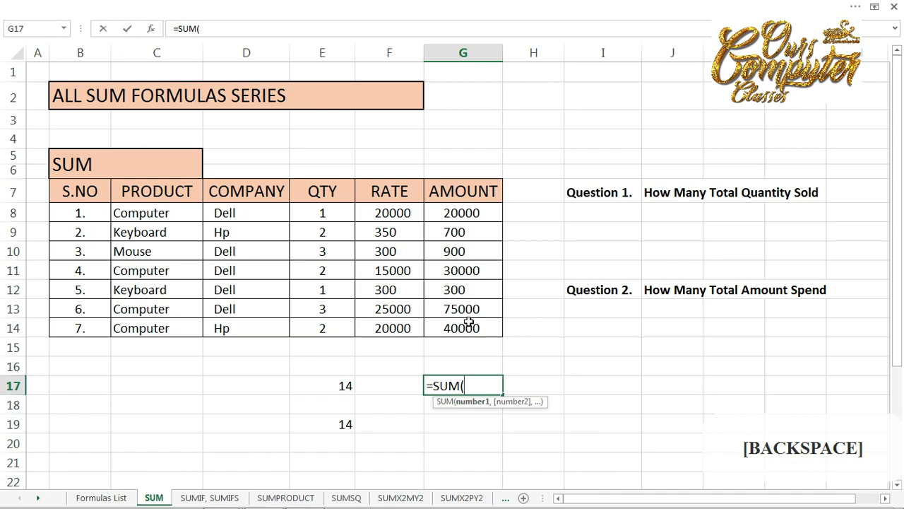
{"action": "left_click", "coordinate": [464, 214]}
{"action": "type", "text": ","}
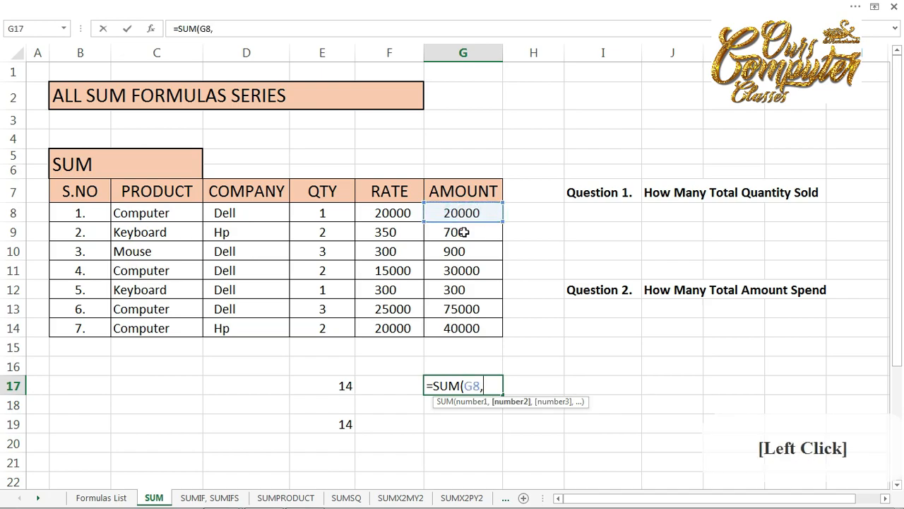
{"action": "left_click", "coordinate": [464, 232]}
{"action": "type", "text": ","}
{"action": "left_click", "coordinate": [464, 248]}
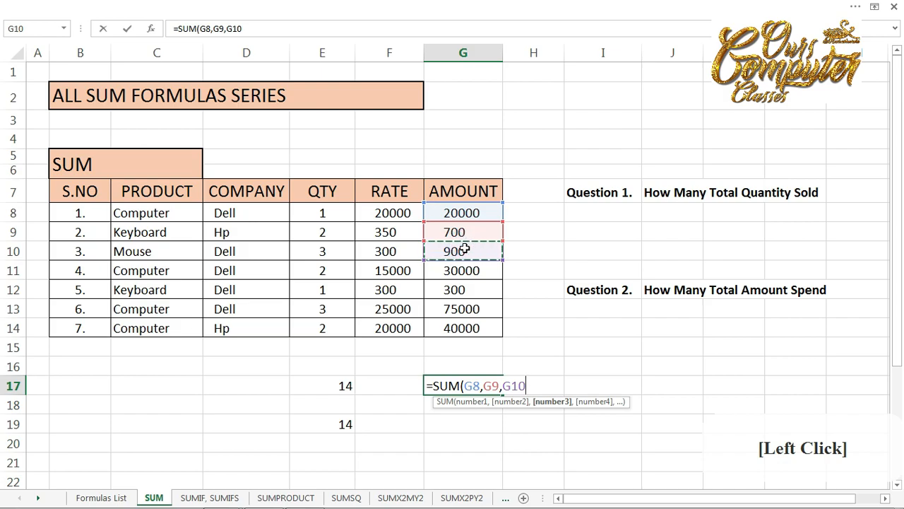
{"action": "key", "text": "BackSpace"}
{"action": "key", "text": "BackSpace"}
{"action": "key", "text": "BackSpace"}
{"action": "key", "text": "BackSpace"}
{"action": "key", "text": "BackSpace"}
{"action": "key", "text": "BackSpace"}
{"action": "key", "text": "BackSpace"}
{"action": "key", "text": "BackSpace"}
{"action": "key", "text": "BackSpace"}
Complete the formula in G17 as =SUM(G8:G14) to total the amounts
{"action": "left_click_drag", "start_coordinate": [462, 214], "coordinate": [470, 319]}
{"action": "type", "text": ")"}
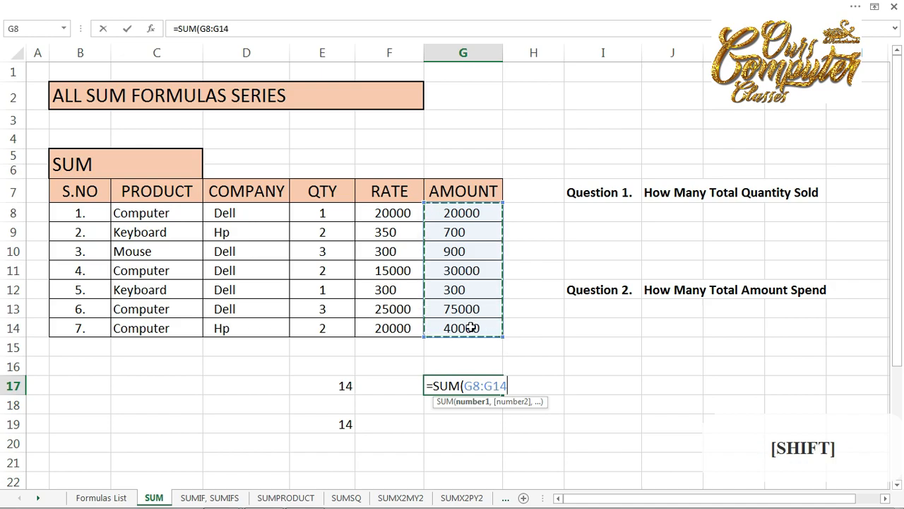
{"action": "key", "text": "Return"}
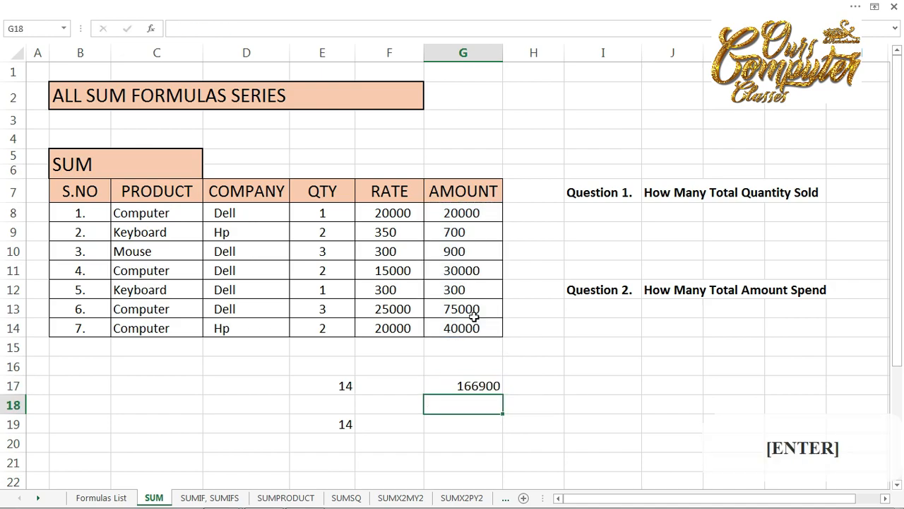
{"action": "left_click_drag", "start_coordinate": [338, 368], "coordinate": [518, 453]}
{"action": "left_click", "coordinate": [498, 424]}
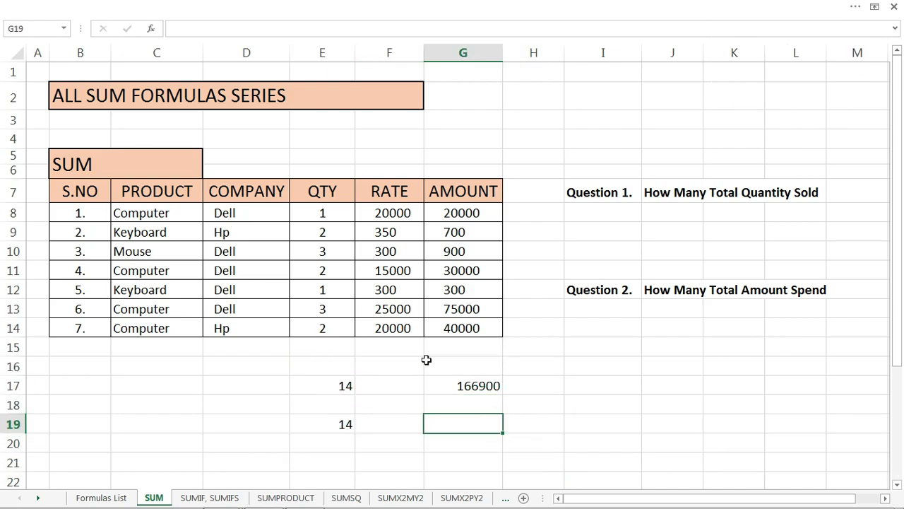
Start a SUM formula in the first student's Total cell, I26, of the marks table
{"action": "scroll", "coordinate": [427, 360], "scroll_direction": "down", "scroll_amount": 7}
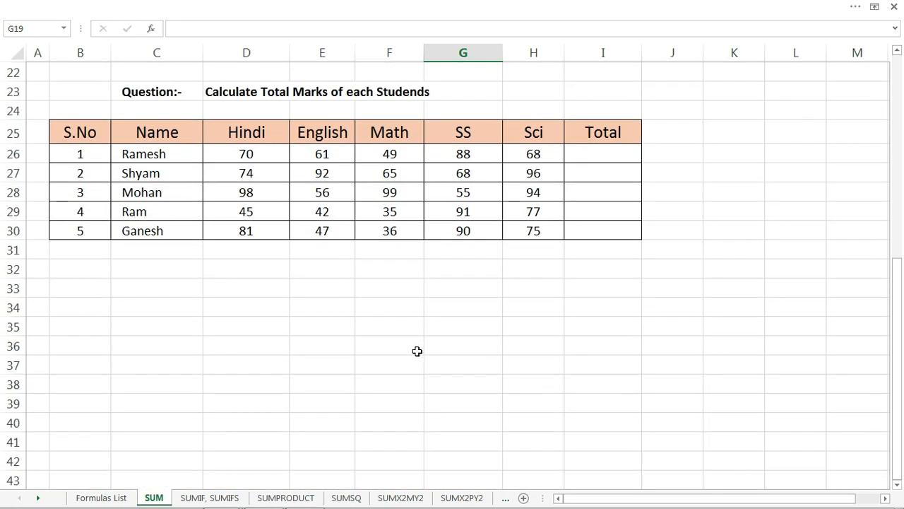
{"action": "left_click_drag", "start_coordinate": [99, 128], "coordinate": [598, 234]}
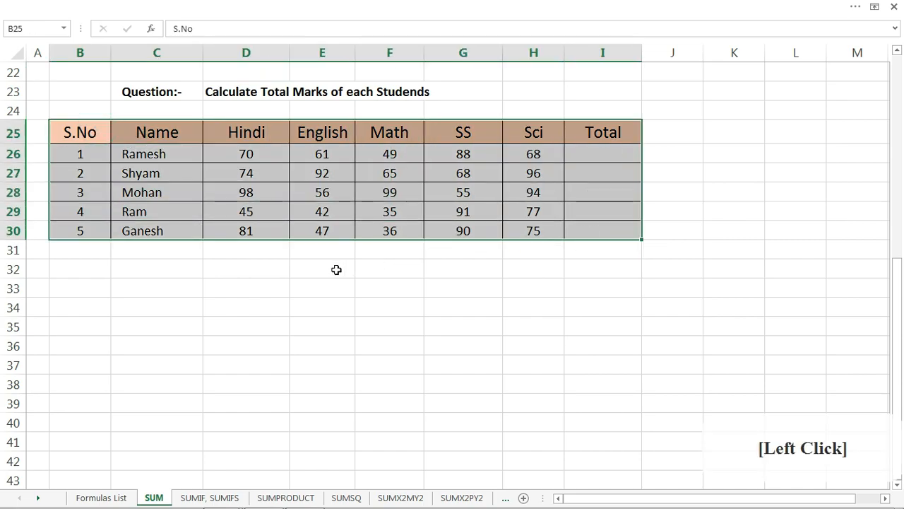
{"action": "left_click", "coordinate": [335, 269]}
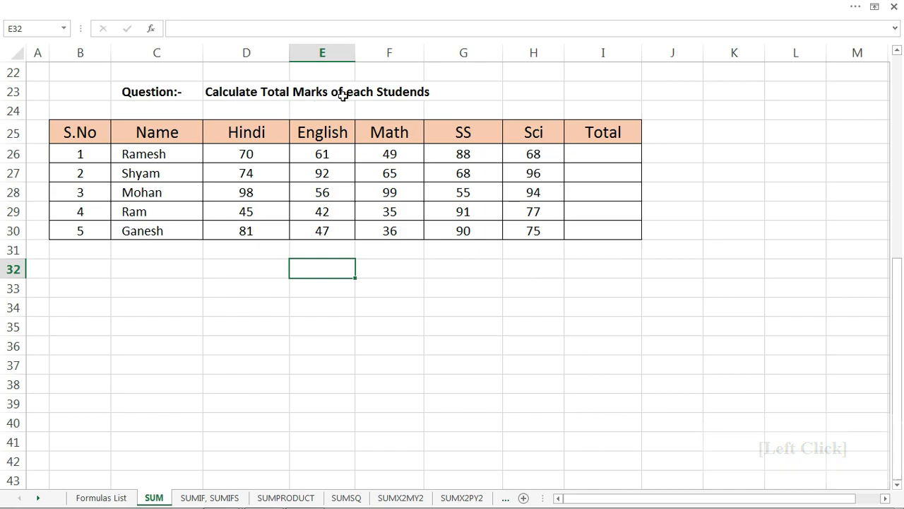
{"action": "left_click", "coordinate": [596, 152]}
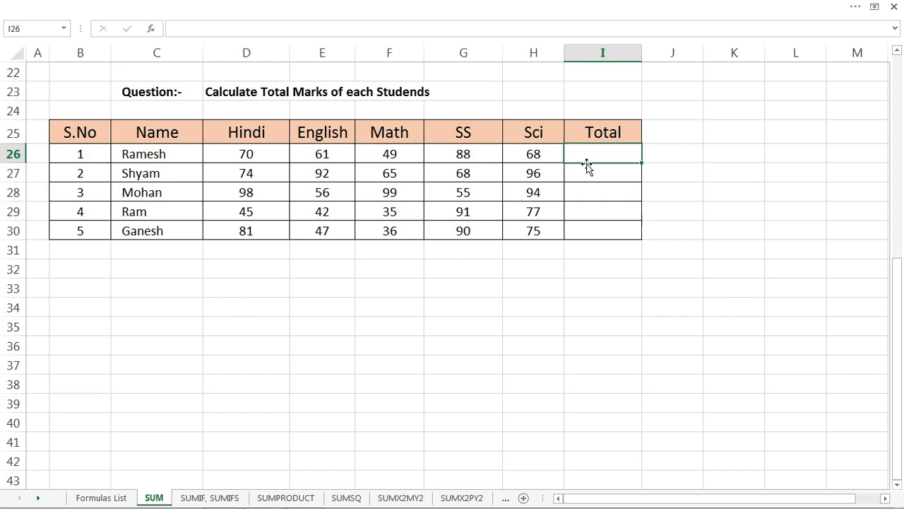
{"action": "left_click", "coordinate": [604, 147]}
{"action": "type", "text": "="}
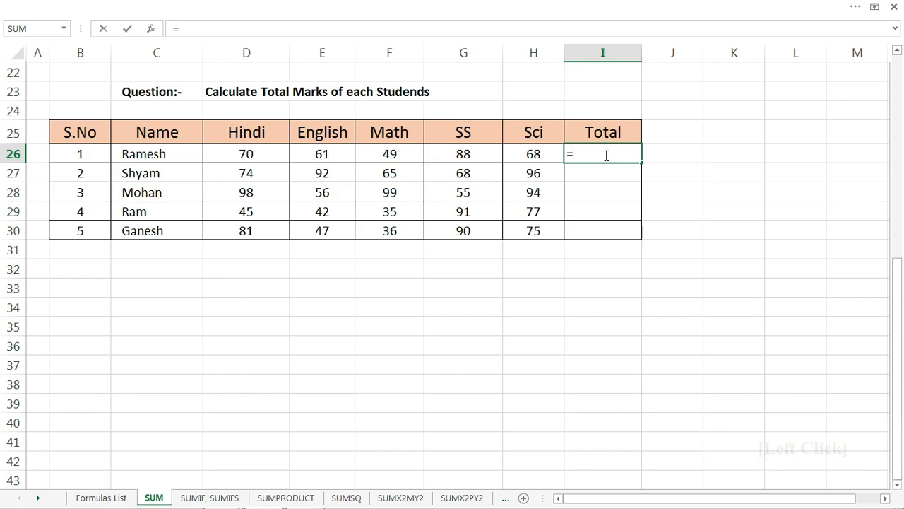
{"action": "type", "text": "sum"}
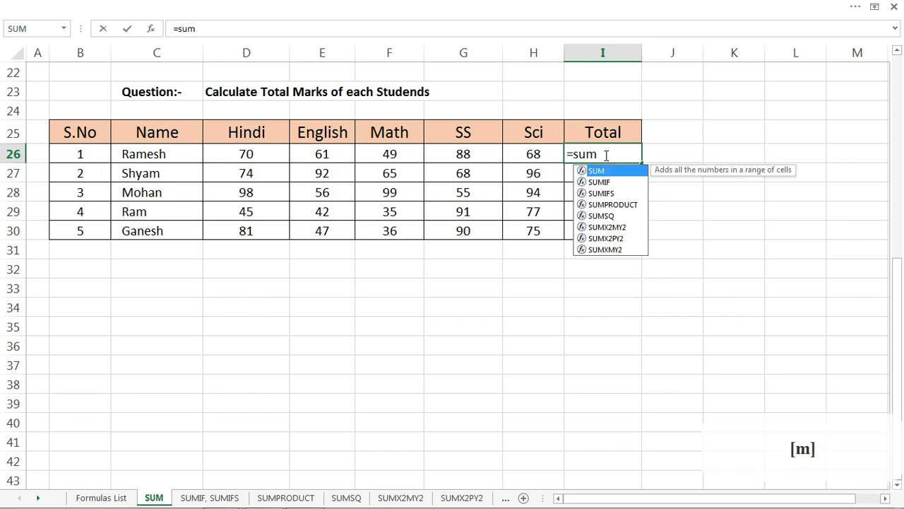
{"action": "key", "text": "Tab"}
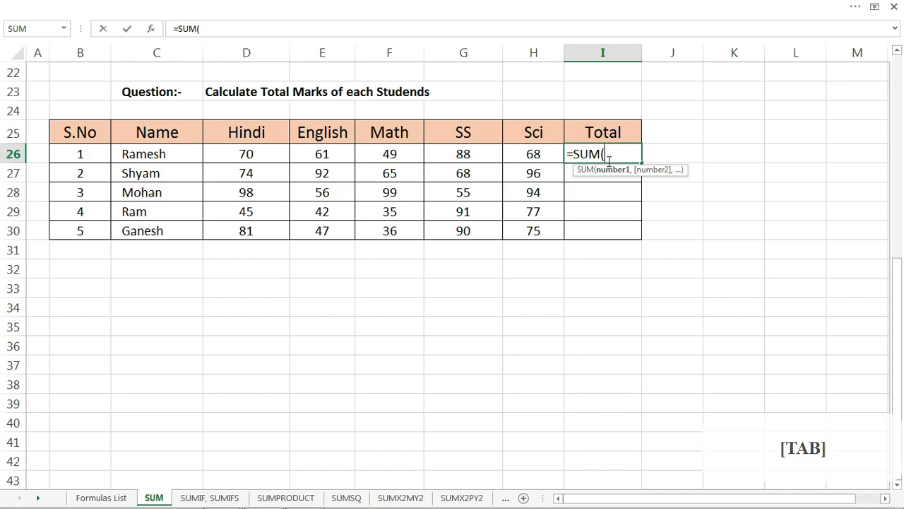
{"action": "left_click_drag", "start_coordinate": [245, 154], "coordinate": [520, 153]}
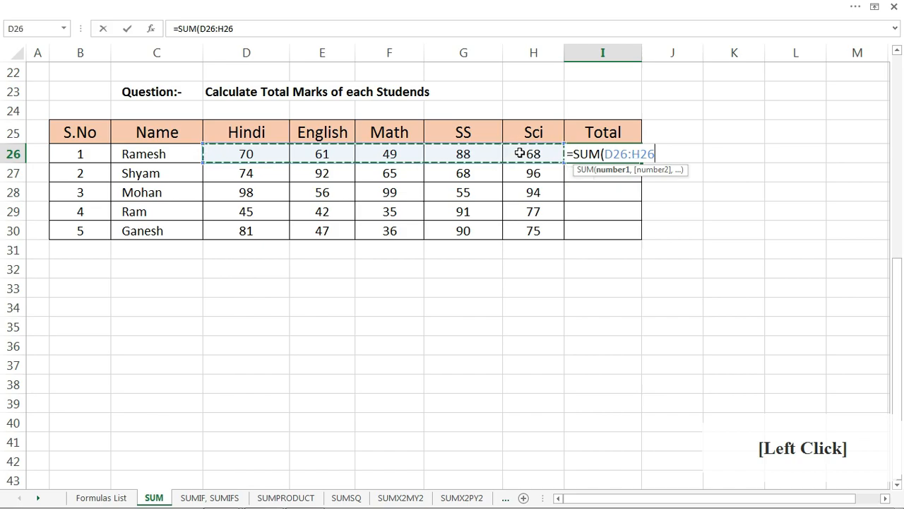
{"action": "key", "text": "BackSpace"}
{"action": "key", "text": "BackSpace"}
{"action": "key", "text": "BackSpace"}
{"action": "key", "text": "BackSpace"}
{"action": "key", "text": "BackSpace"}
{"action": "key", "text": "BackSpace"}
{"action": "key", "text": "BackSpace"}
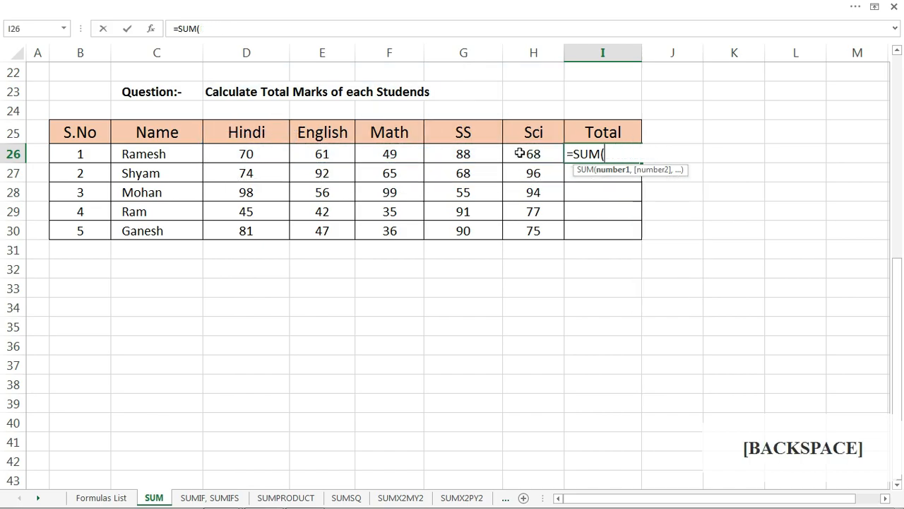
{"action": "left_click", "coordinate": [249, 154]}
{"action": "left_click", "coordinate": [513, 147]}
{"action": "left_click", "coordinate": [283, 161]}
{"action": "key", "text": "BackSpace"}
{"action": "key", "text": "BackSpace"}
{"action": "key", "text": "BackSpace"}
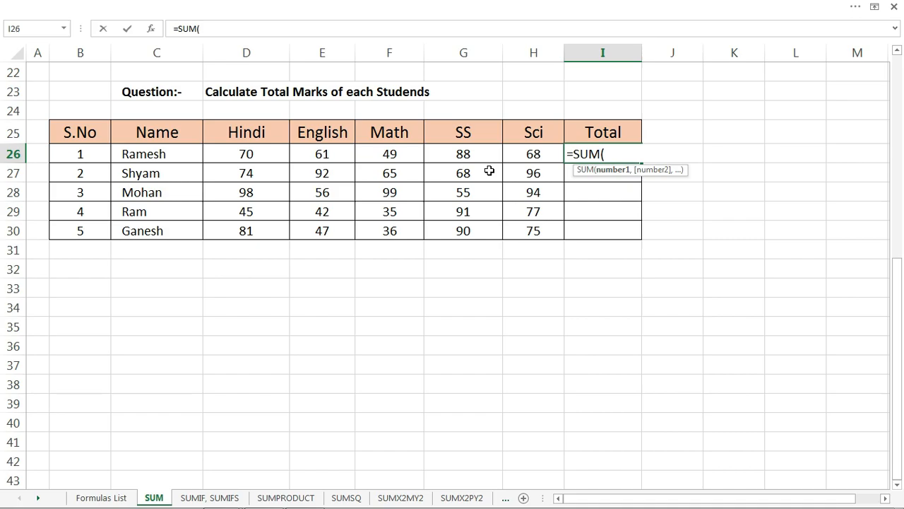
Complete the I26 formula as =SUM(D26:H26) and fill it down through I30 for the other students
{"action": "type", "text": "d26"}
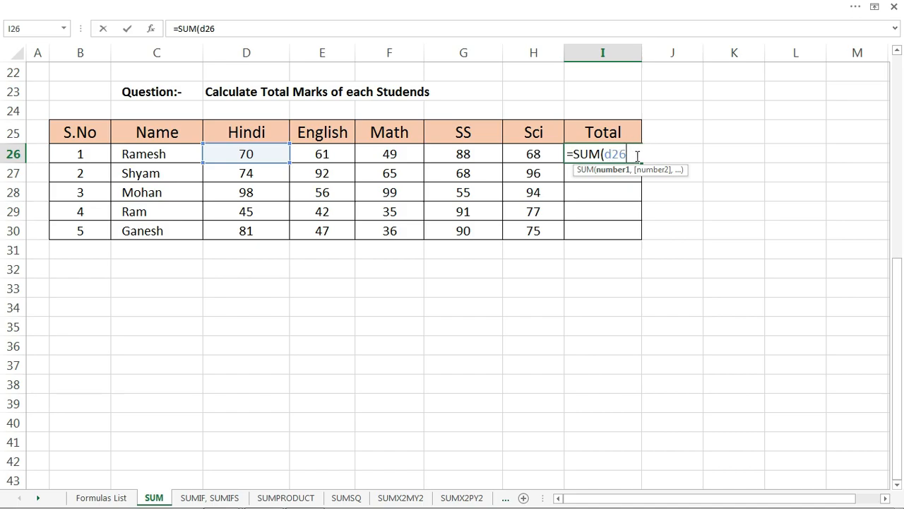
{"action": "key", "text": "shift"}
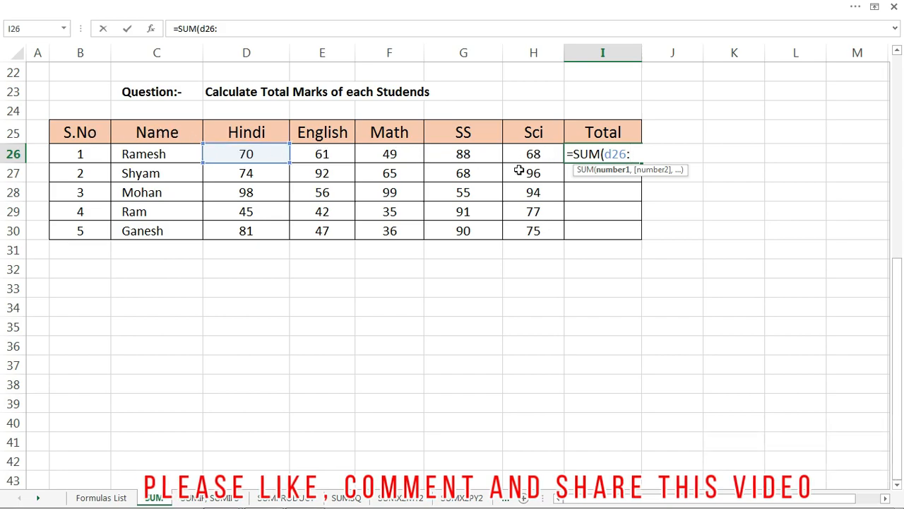
{"action": "type", "text": "h26"}
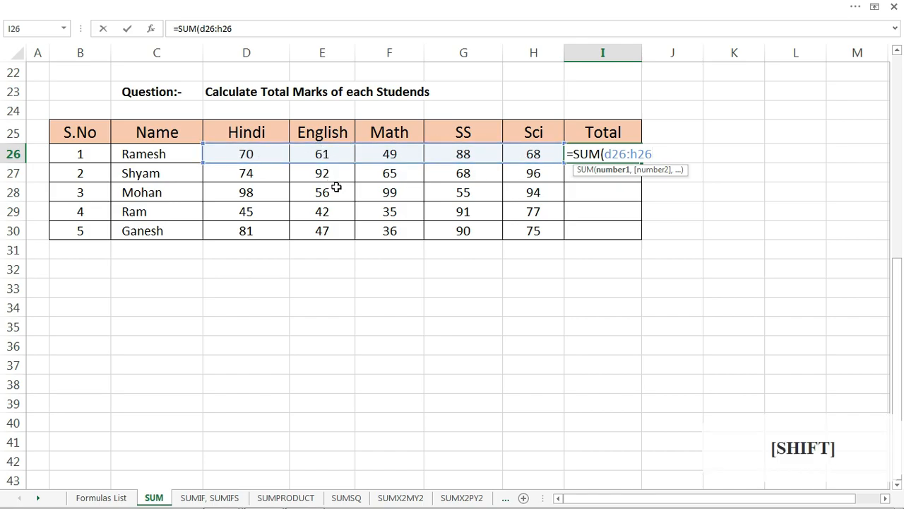
{"action": "type", "text": ")"}
{"action": "key", "text": "Return"}
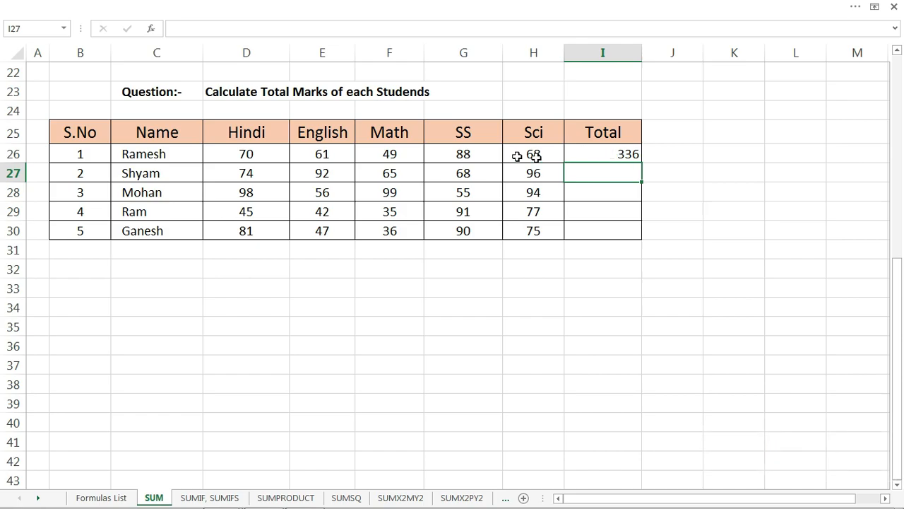
{"action": "left_click", "coordinate": [617, 154]}
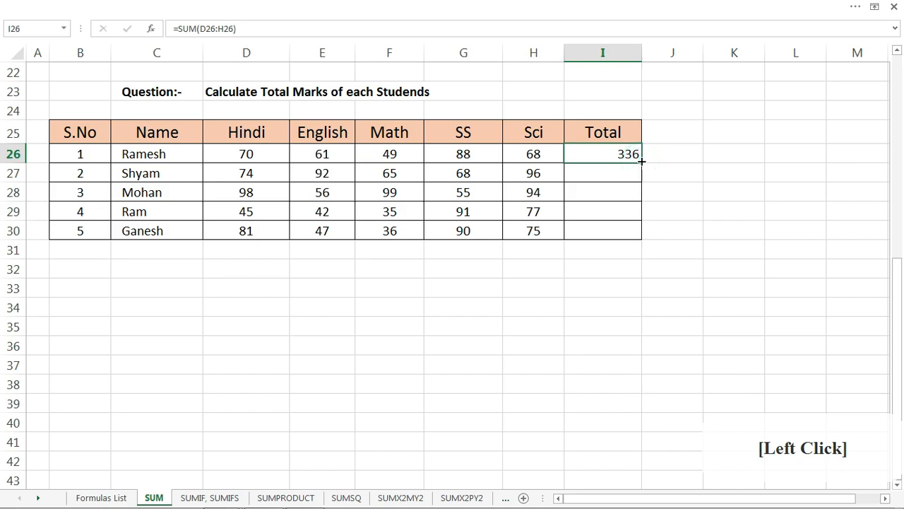
{"action": "left_click_drag", "start_coordinate": [641, 162], "coordinate": [636, 235]}
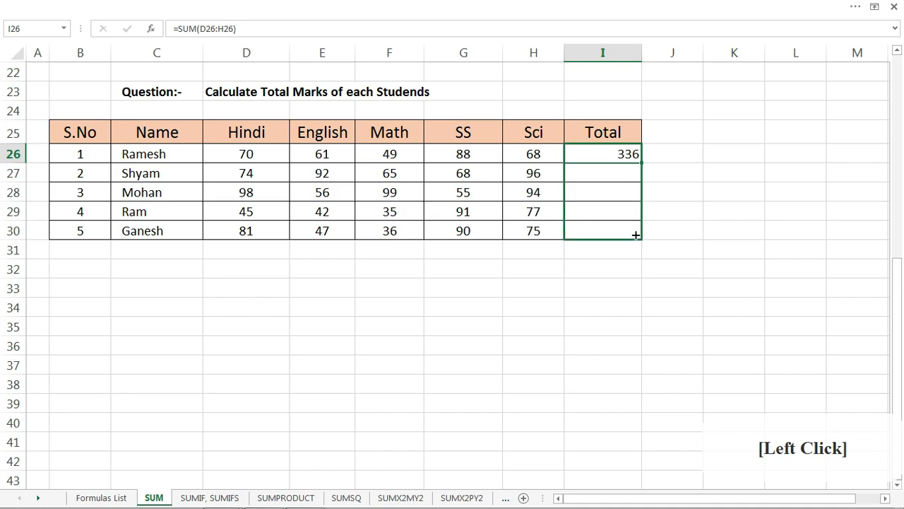
{"action": "left_click_drag", "start_coordinate": [636, 235], "coordinate": [637, 236]}
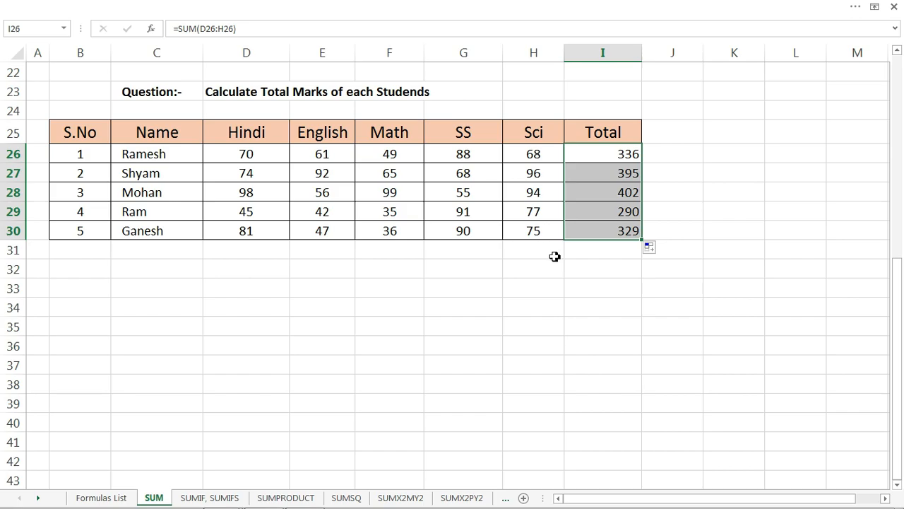
Clear all the student totals in I26:I30
{"action": "left_click_drag", "start_coordinate": [611, 157], "coordinate": [625, 230]}
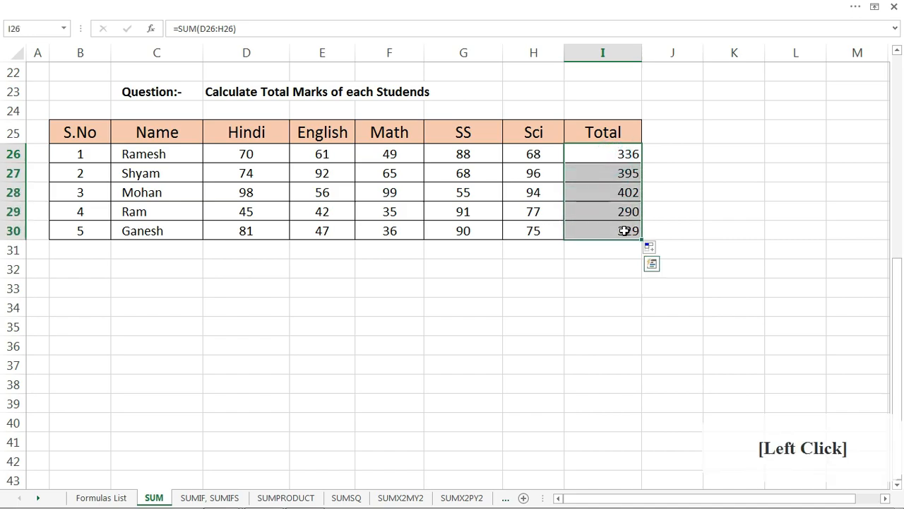
{"action": "key", "text": "Delete"}
Total the first student's marks in I26 with AutoSum over D26:H26 and fill the formula down through I30
{"action": "left_click", "coordinate": [592, 160]}
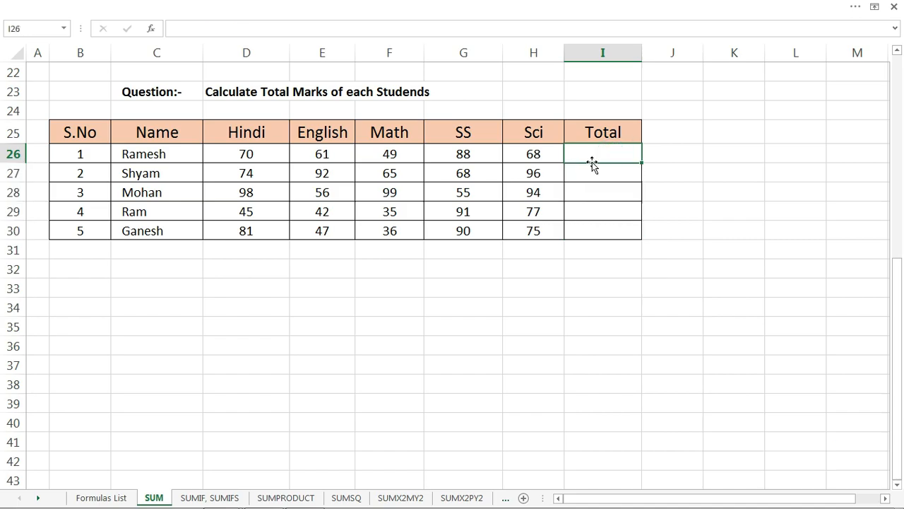
{"action": "key", "text": "Escape"}
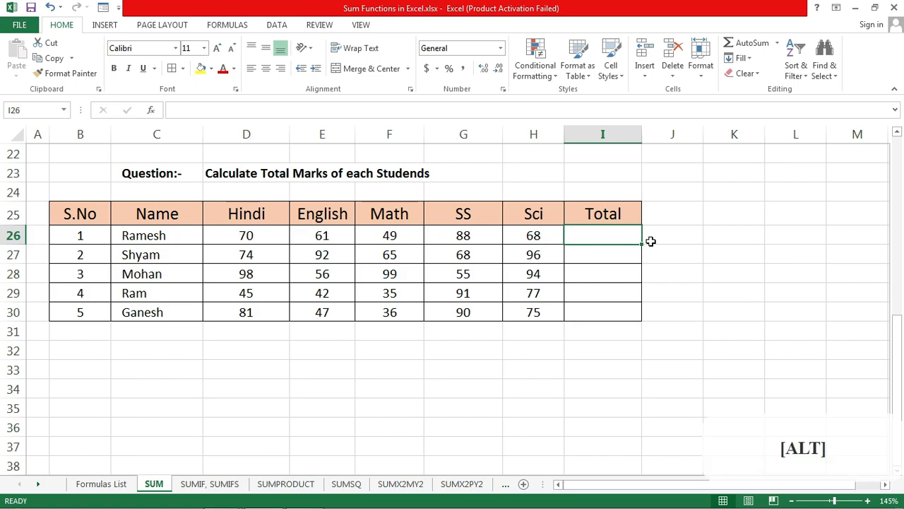
{"action": "key", "text": "alt+equal"}
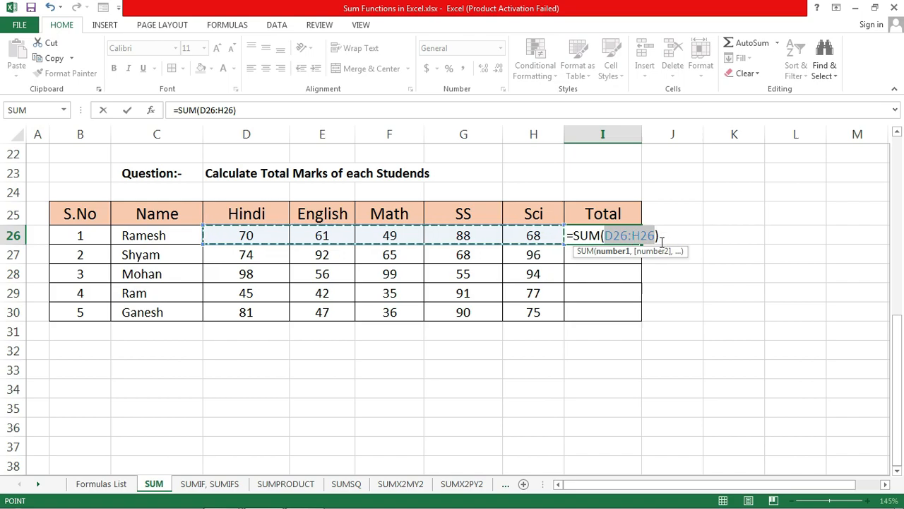
{"action": "key", "text": "Return"}
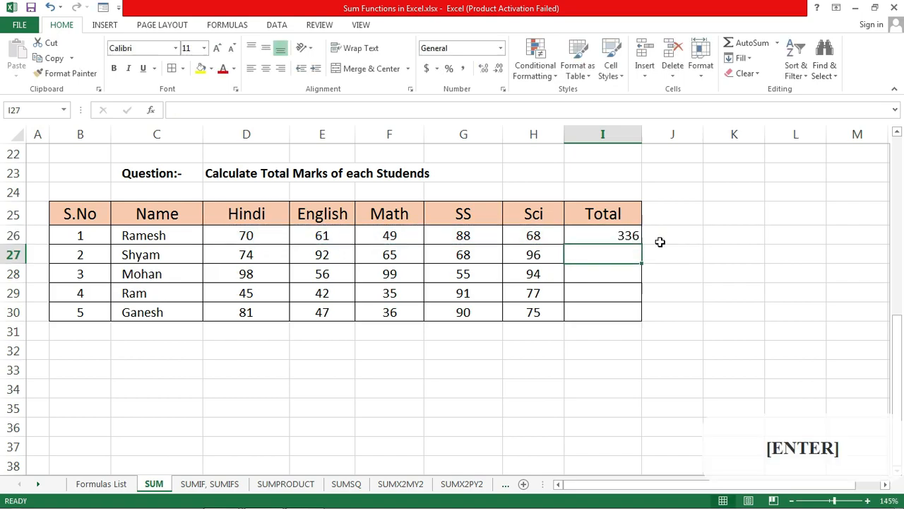
{"action": "left_click", "coordinate": [632, 238]}
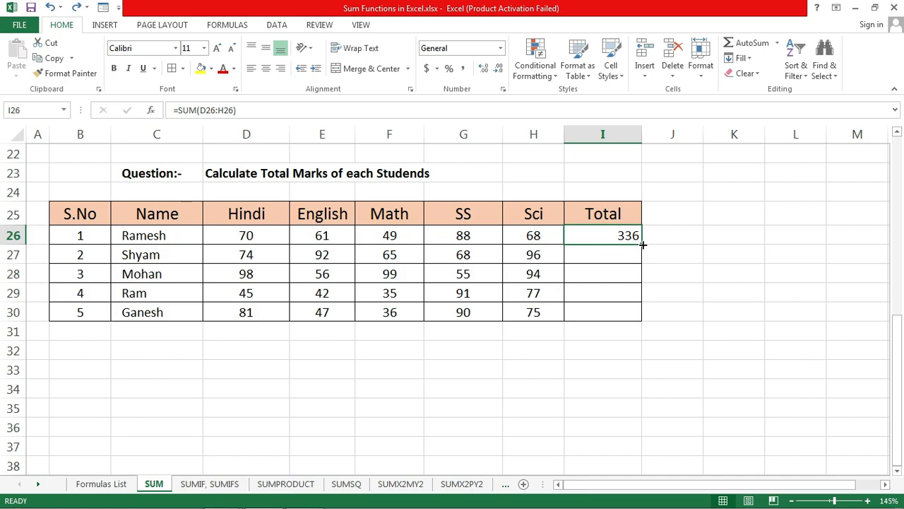
{"action": "left_click_drag", "start_coordinate": [643, 245], "coordinate": [639, 314]}
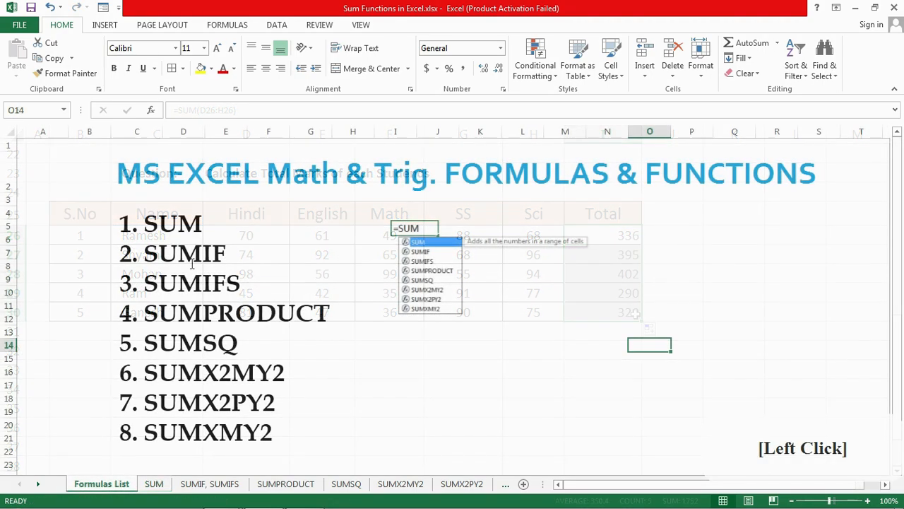
Switch to the slide show and advance to the SUMIF function slide
{"action": "key", "text": "alt+Tab"}
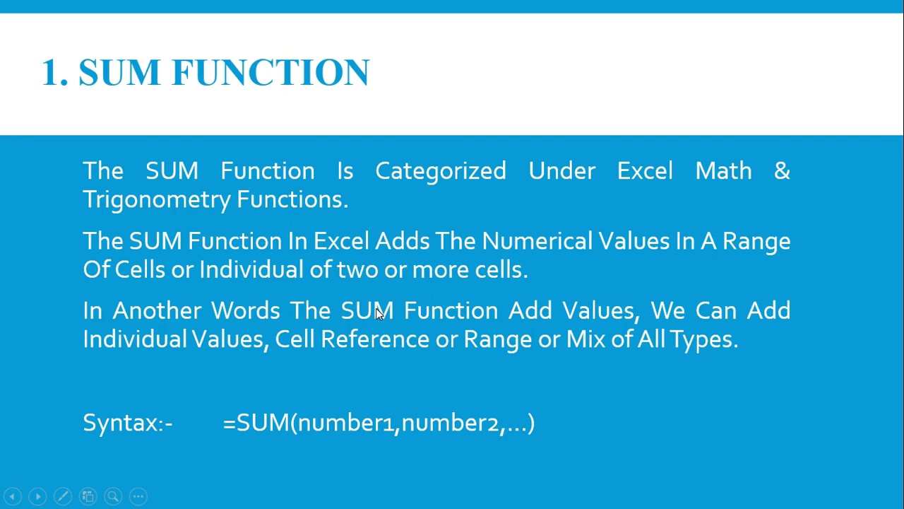
{"action": "key", "text": "Return"}
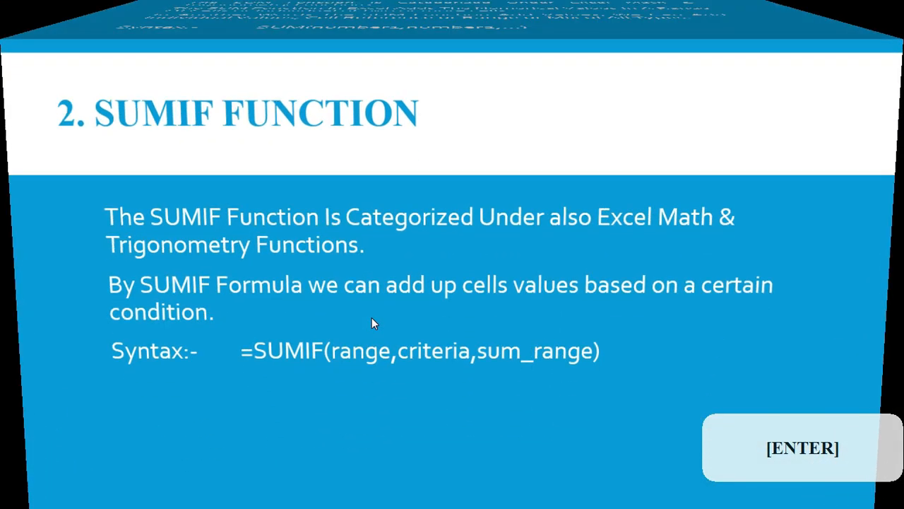
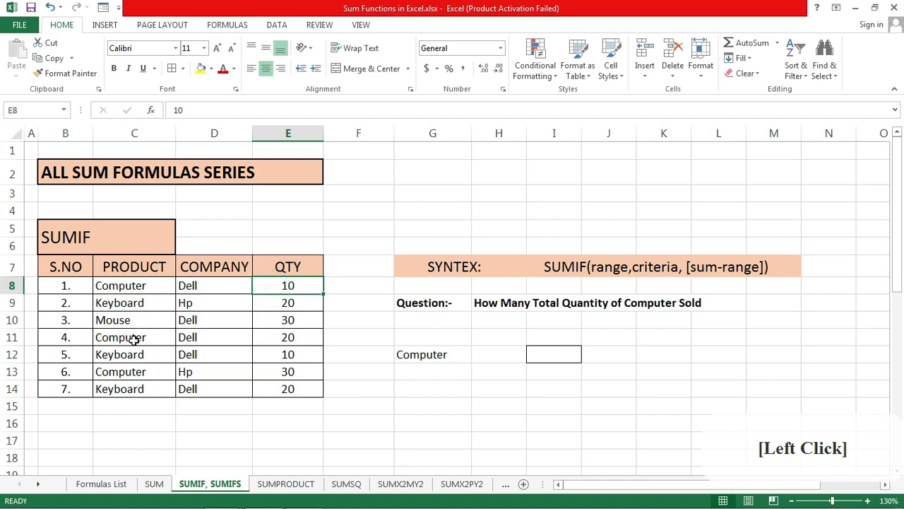
Examine the quantities of the Computer rows in cells E8, E11 and E13 of the SUMIF table
{"action": "left_click", "coordinate": [282, 337]}
{"action": "left_click", "coordinate": [142, 378]}
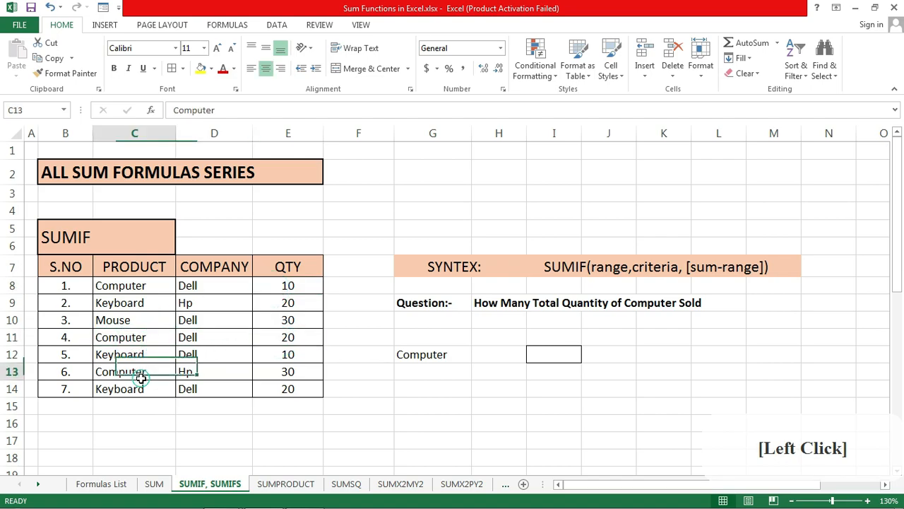
{"action": "left_click", "coordinate": [261, 373]}
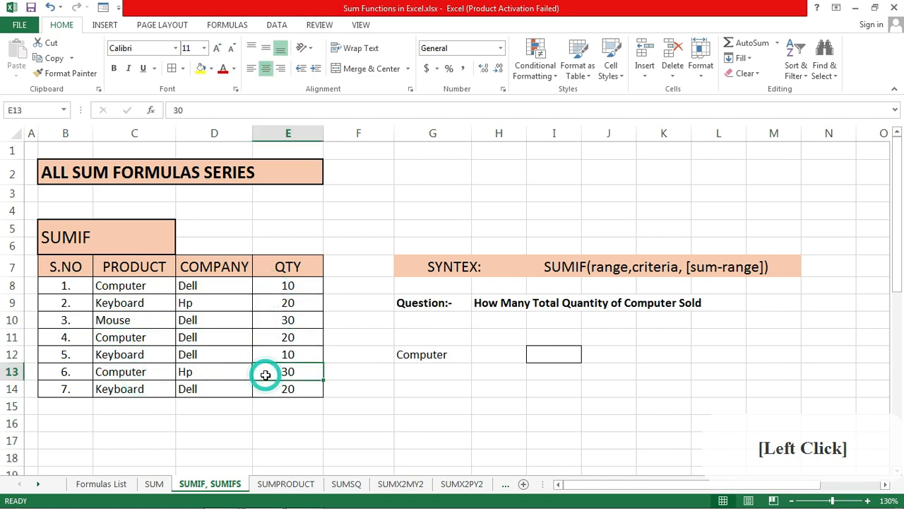
{"action": "left_click", "coordinate": [287, 286]}
{"action": "left_click", "coordinate": [291, 340]}
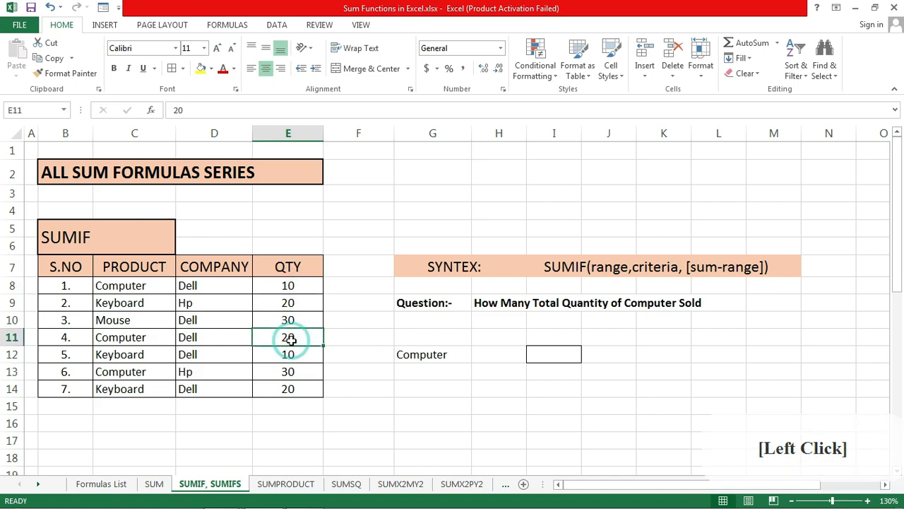
{"action": "left_click", "coordinate": [295, 374]}
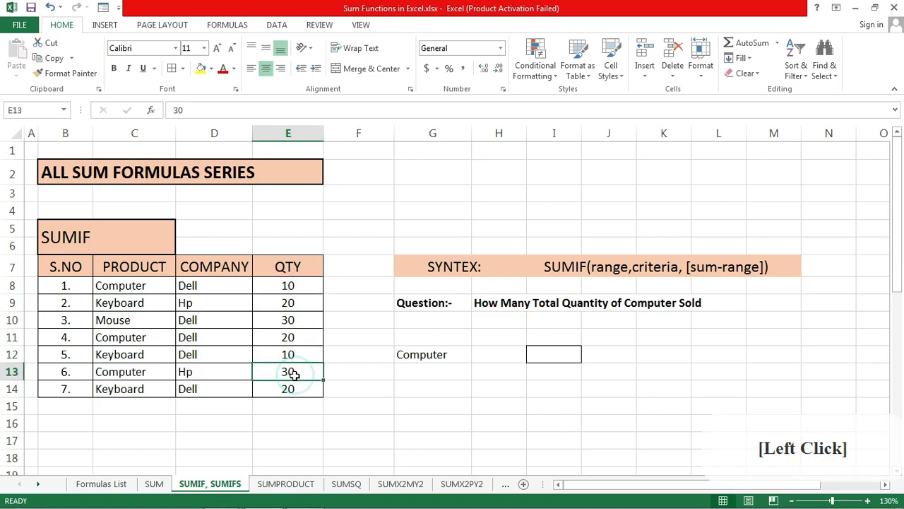
{"action": "left_click", "coordinate": [287, 419]}
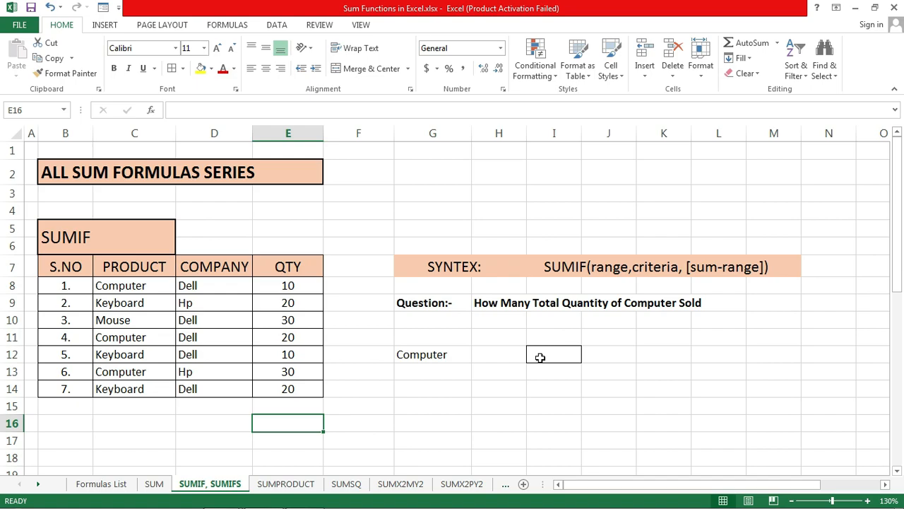
{"action": "type", "text": "="}
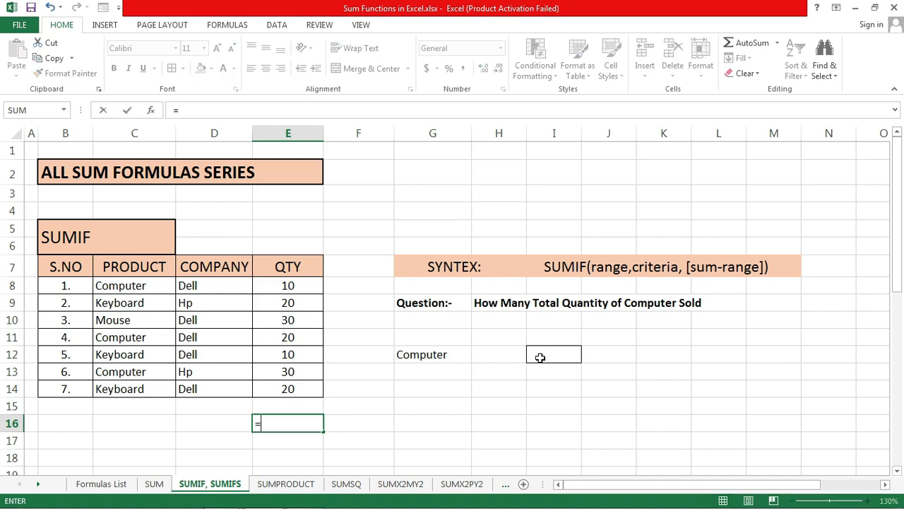
{"action": "key", "text": "Escape"}
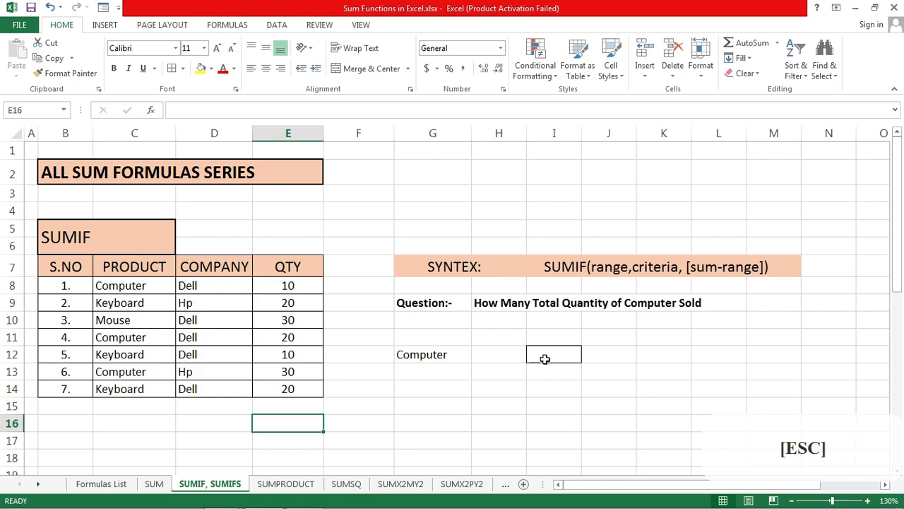
Total the computer quantities in I12 with the formula =SUMIF(C8:C14,"Computer",E8:E14)
{"action": "left_click", "coordinate": [545, 359]}
{"action": "type", "text": "=sumif"}
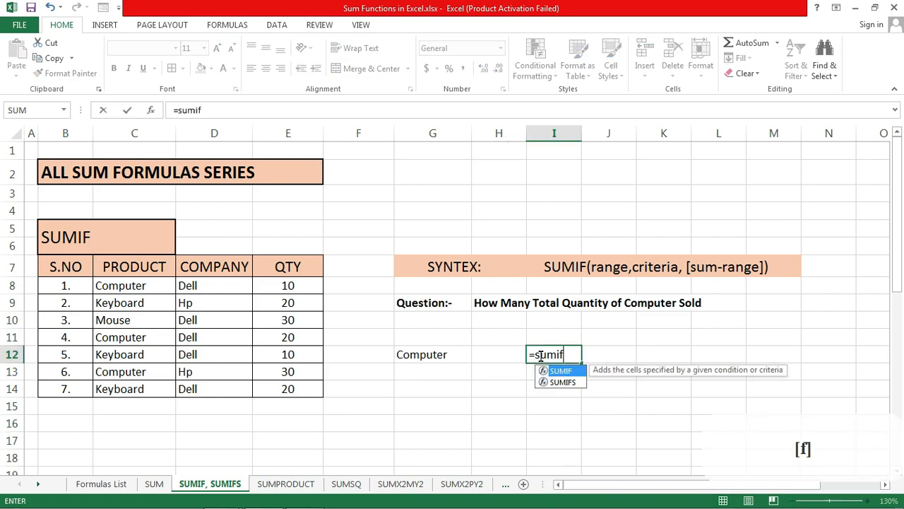
{"action": "key", "text": "Tab"}
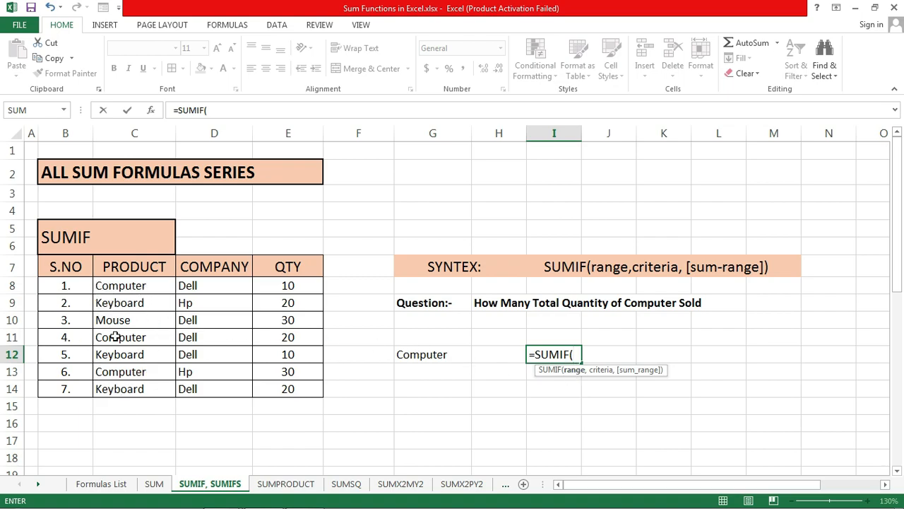
{"action": "left_click", "coordinate": [577, 354]}
{"action": "left_click_drag", "start_coordinate": [133, 286], "coordinate": [132, 389]}
{"action": "type", "text": ","}
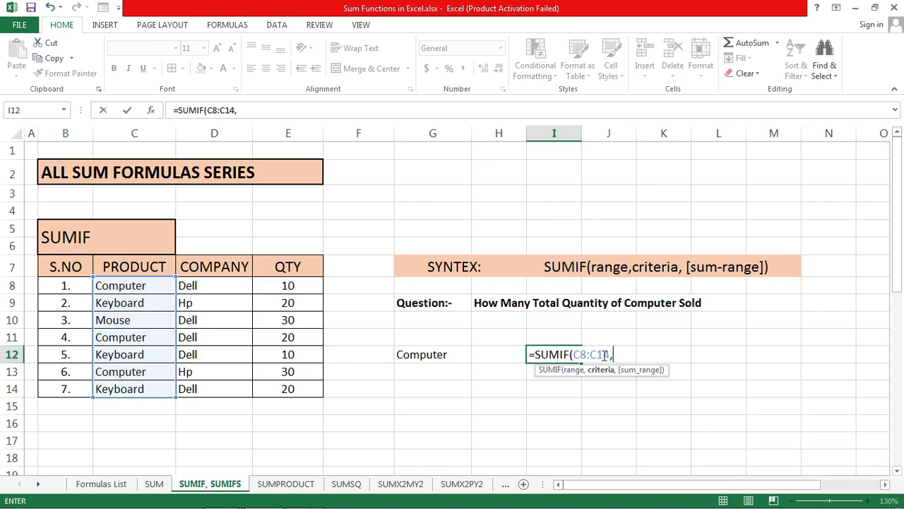
{"action": "key", "text": "shift"}
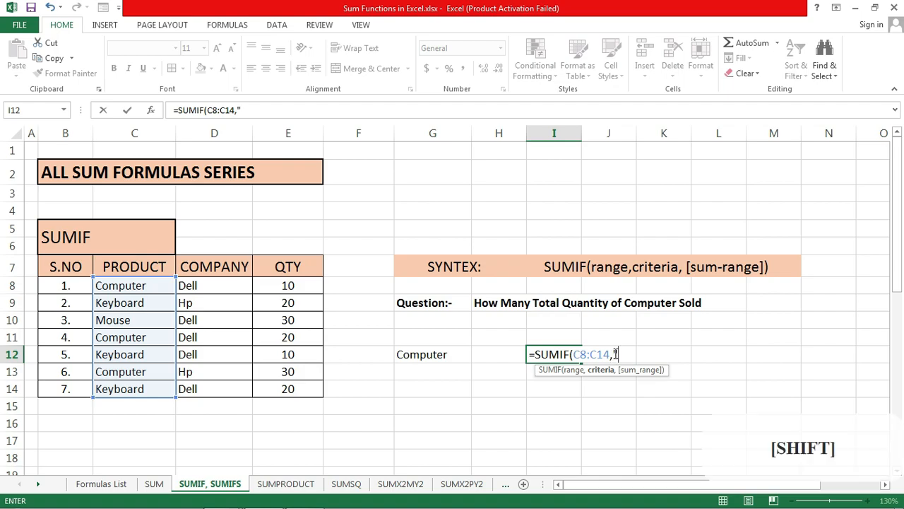
{"action": "type", "text": "Computer"}
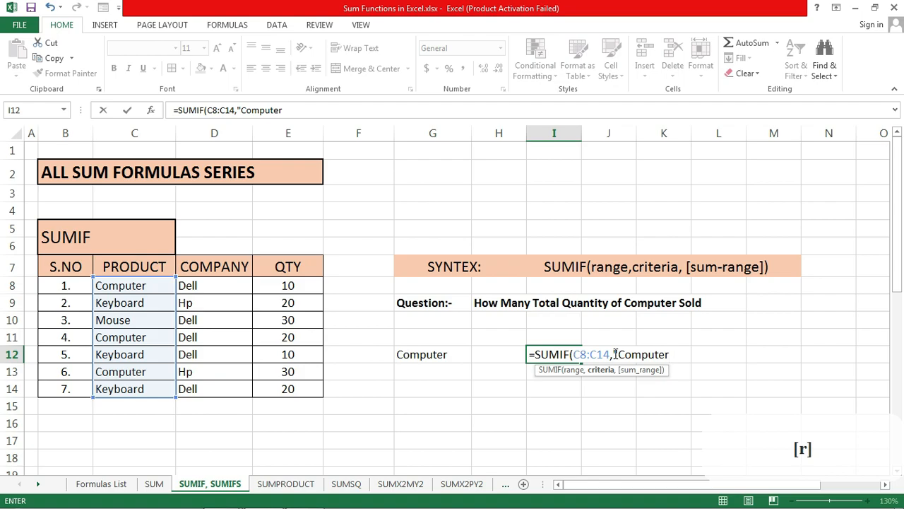
{"action": "type", "text": "\""}
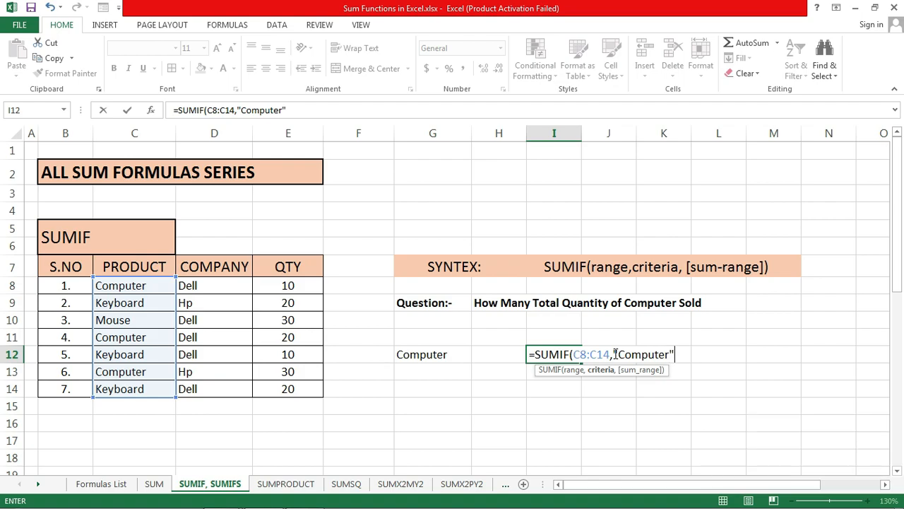
{"action": "type", "text": ","}
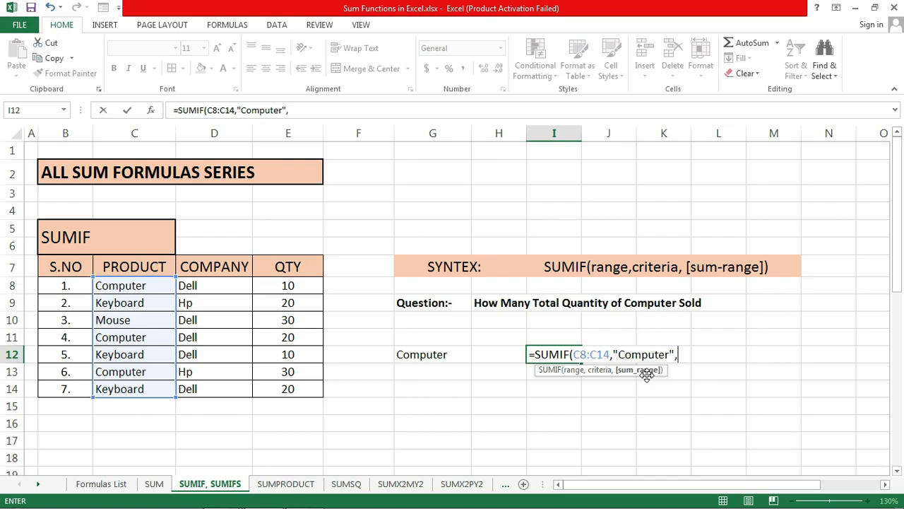
{"action": "left_click", "coordinate": [301, 285]}
{"action": "left_click_drag", "start_coordinate": [301, 285], "coordinate": [300, 388]}
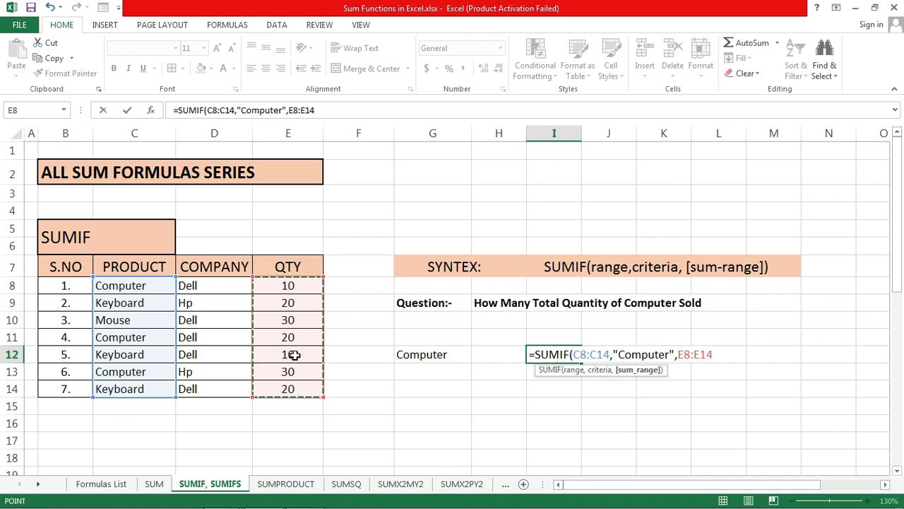
{"action": "type", "text": ")"}
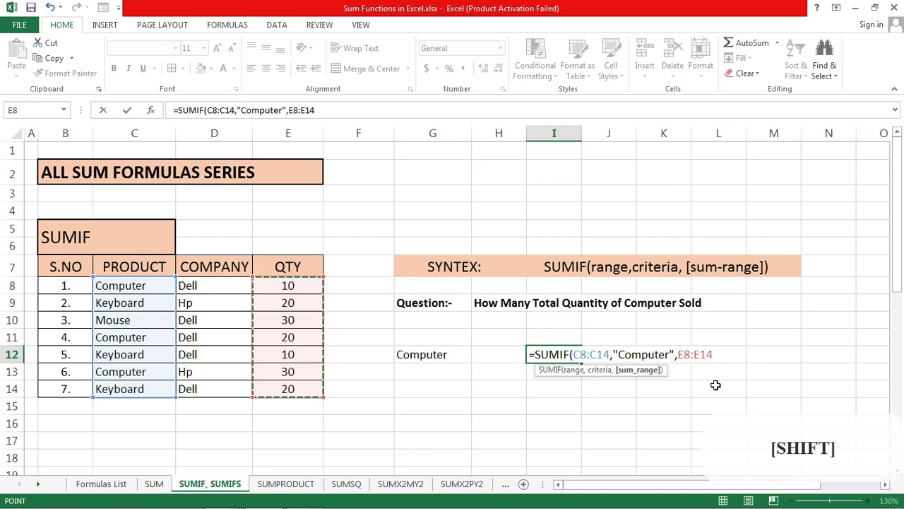
{"action": "key", "text": "Return"}
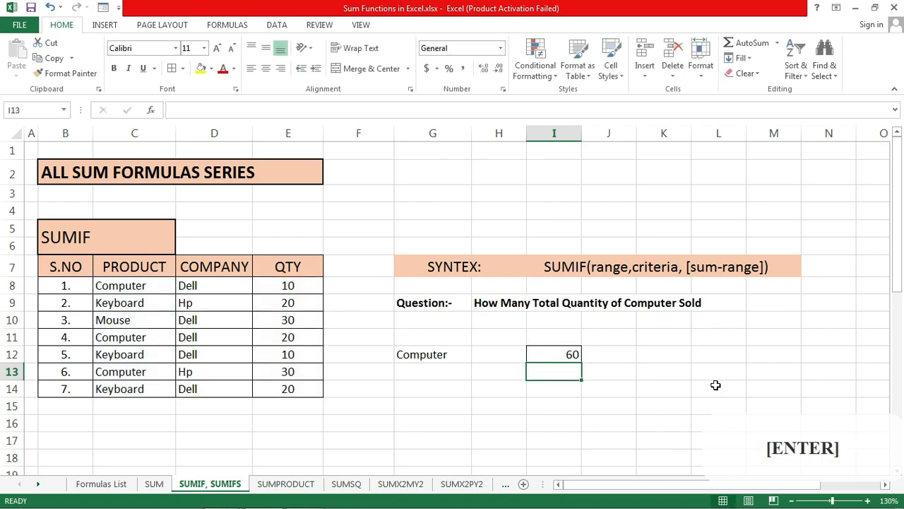
Check the quantities of the Computer rows in E8, E11 and E13 against the SUMIF total
{"action": "left_click", "coordinate": [545, 387]}
{"action": "left_click", "coordinate": [277, 287]}
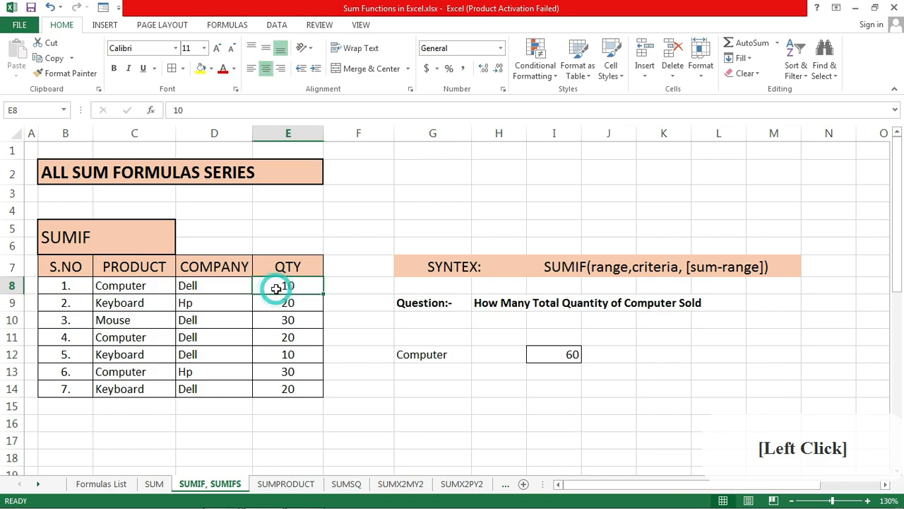
{"action": "left_click", "coordinate": [277, 337]}
{"action": "left_click", "coordinate": [287, 374]}
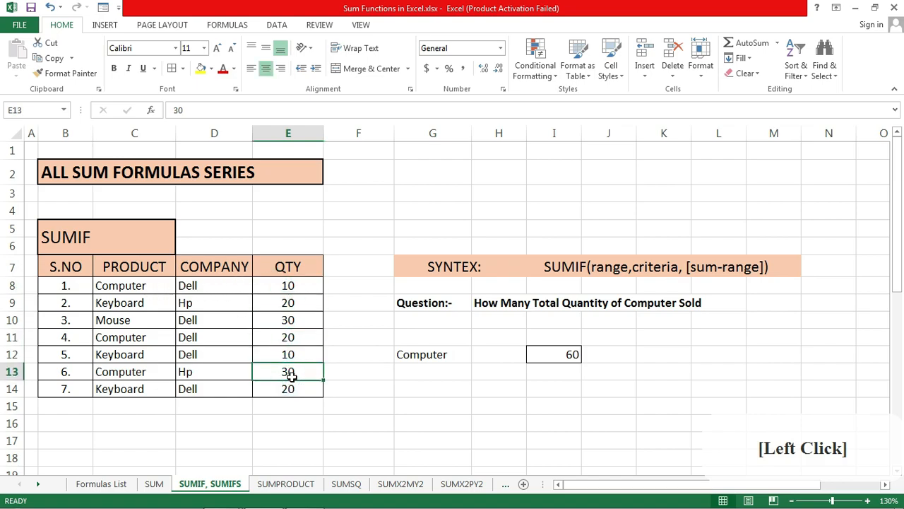
Total the computer quantities again in I15 using a cell reference as criteria, with =SUMIF(C8:C14,G12,E8:E14)
{"action": "left_click", "coordinate": [558, 403]}
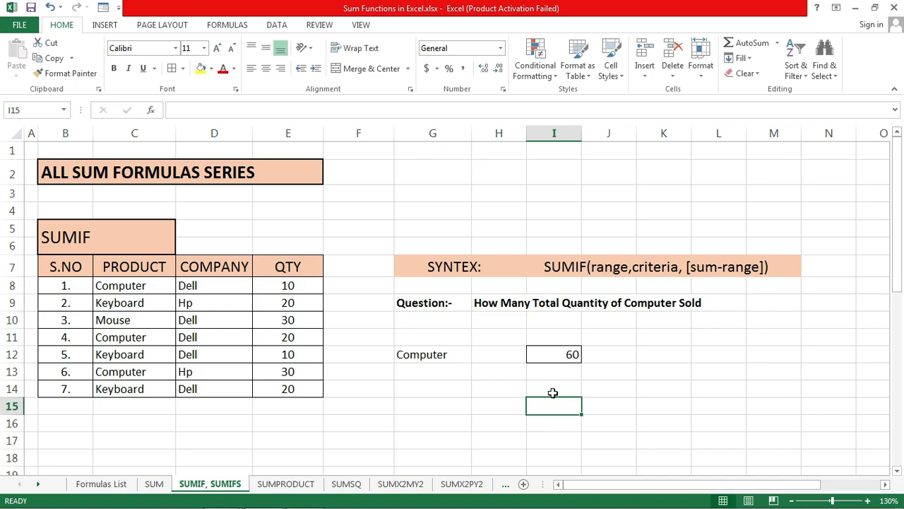
{"action": "type", "text": "=s"}
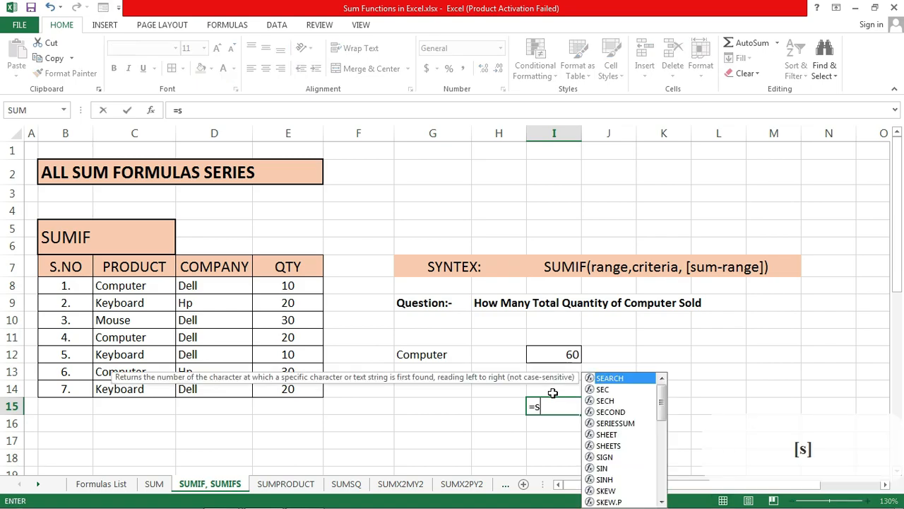
{"action": "type", "text": "umif"}
{"action": "key", "text": "Tab"}
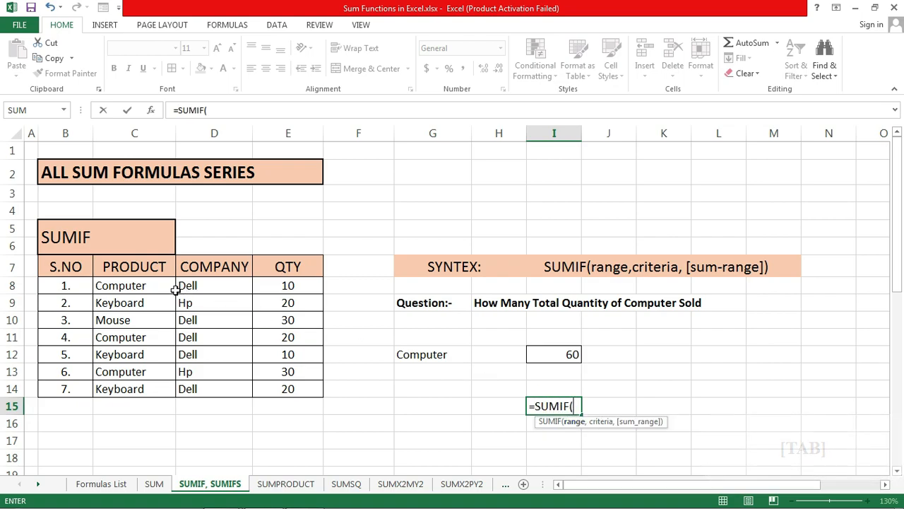
{"action": "left_click_drag", "start_coordinate": [158, 285], "coordinate": [158, 389]}
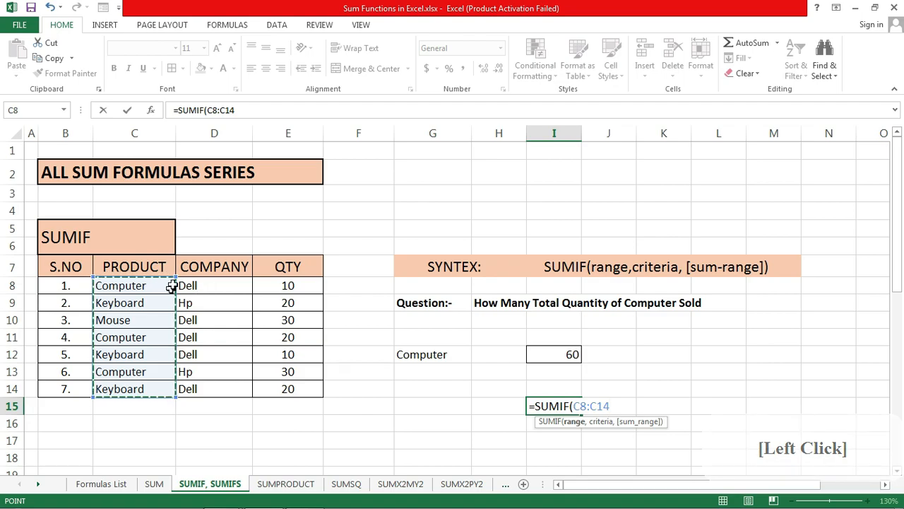
{"action": "type", "text": ","}
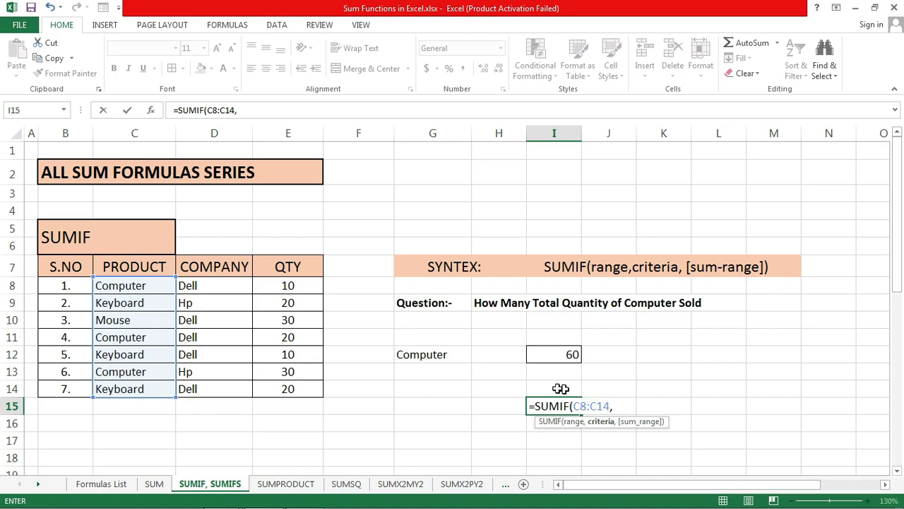
{"action": "left_click", "coordinate": [422, 356]}
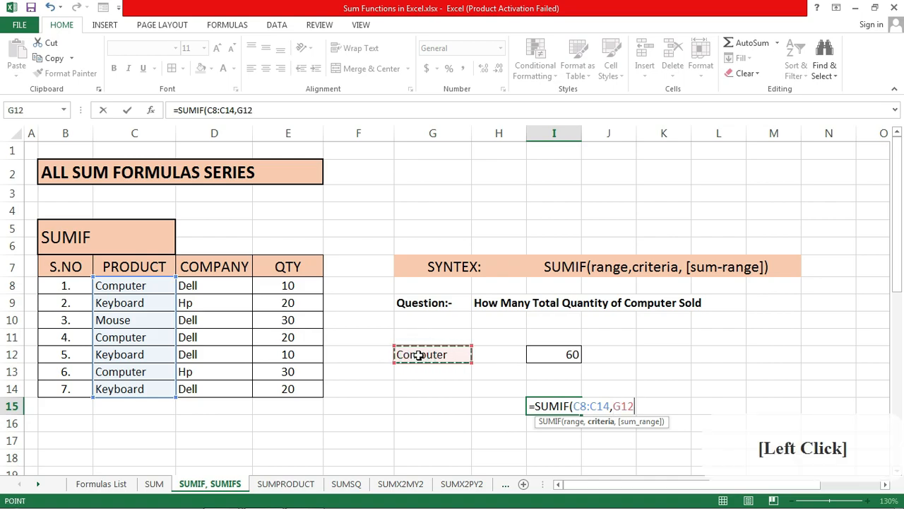
{"action": "type", "text": ","}
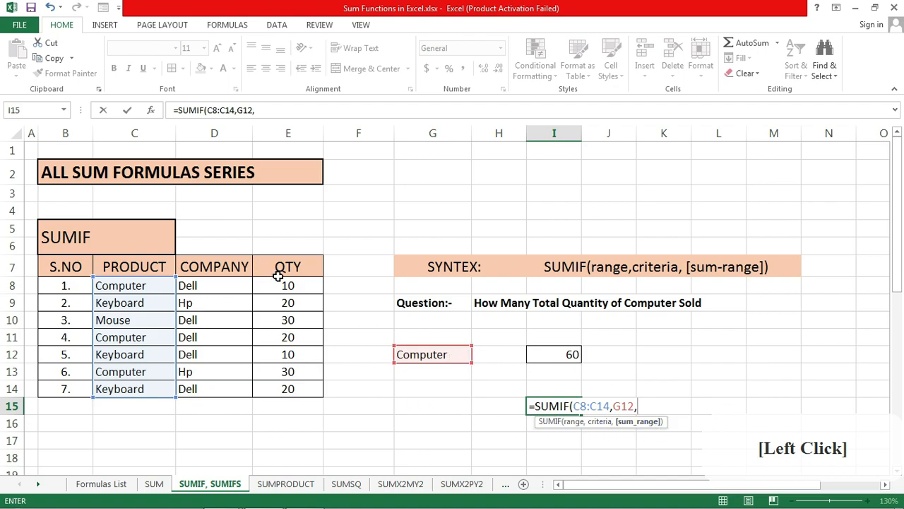
{"action": "left_click_drag", "start_coordinate": [280, 283], "coordinate": [288, 389]}
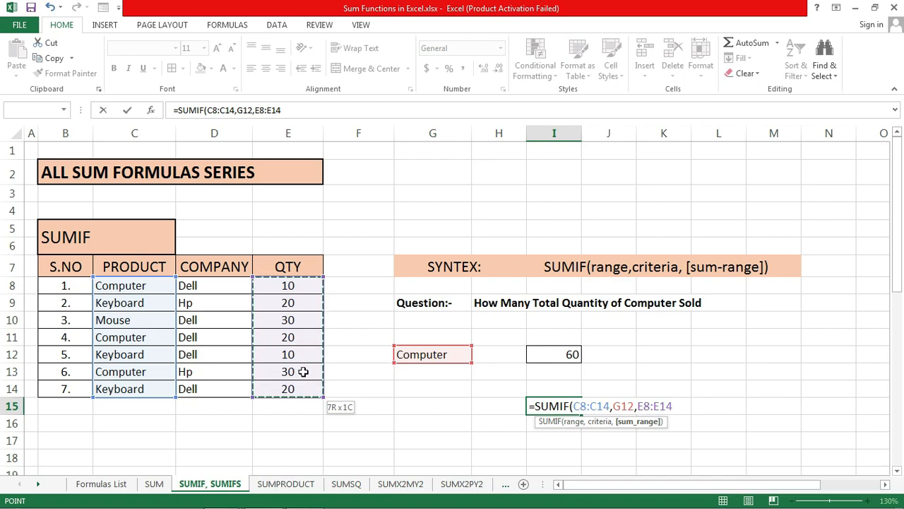
{"action": "type", "text": ")"}
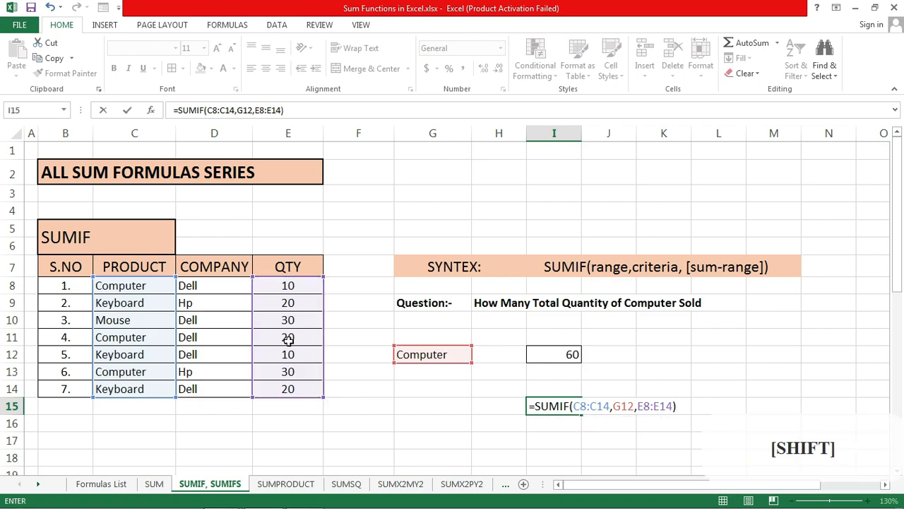
{"action": "key", "text": "Return"}
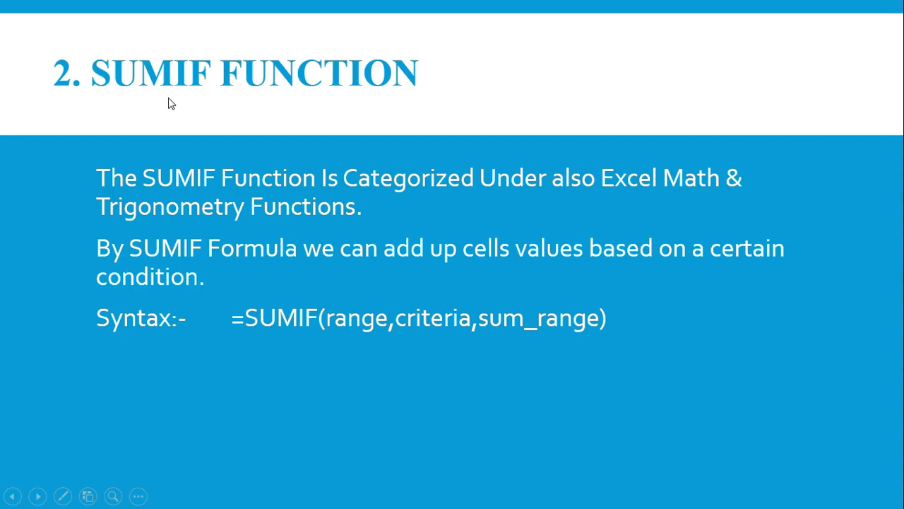
Advance the slide show past the SUMIF slide, and examine the SUMIFS table and its question in the worksheet range B26:M40
{"action": "key", "text": "Return"}
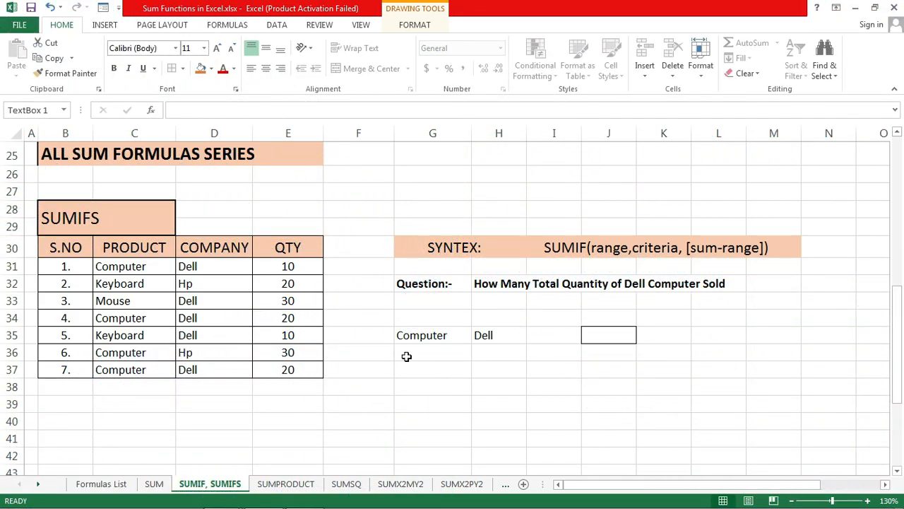
{"action": "left_click_drag", "start_coordinate": [74, 166], "coordinate": [778, 426]}
{"action": "left_click_drag", "start_coordinate": [778, 426], "coordinate": [753, 414]}
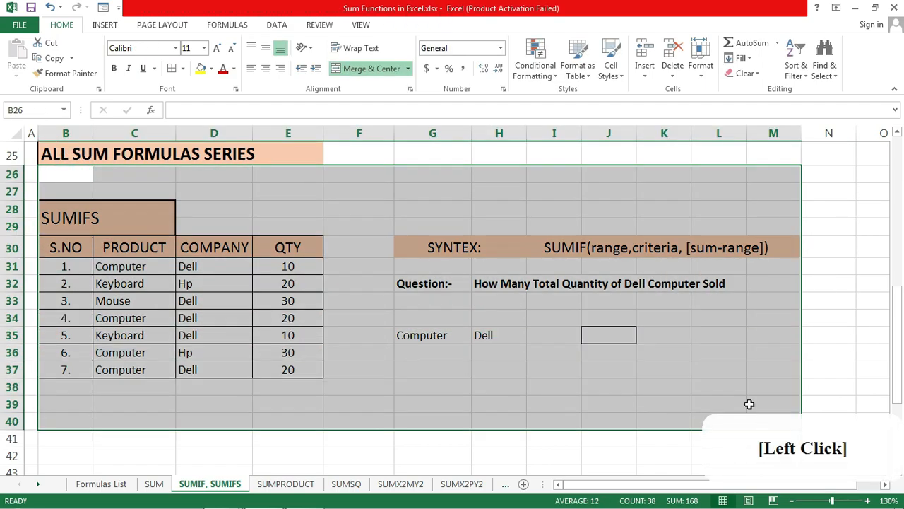
{"action": "left_click", "coordinate": [622, 352]}
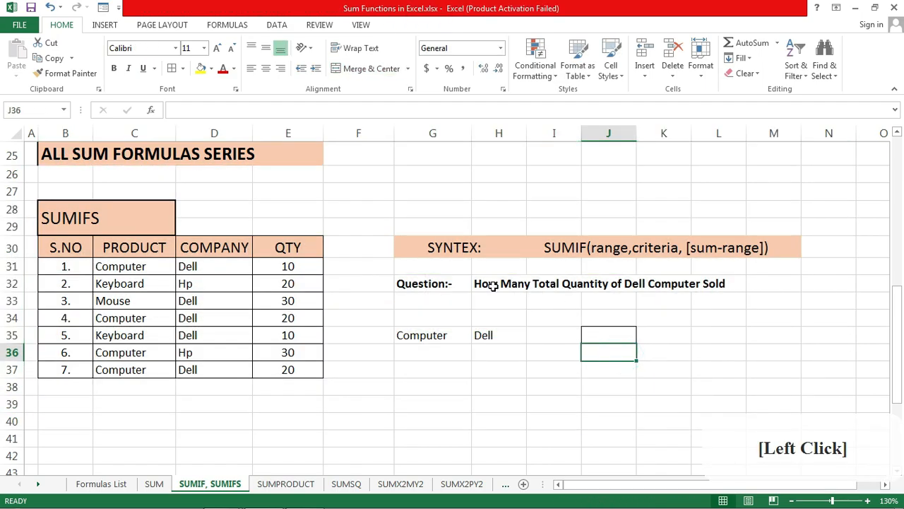
{"action": "left_click", "coordinate": [614, 338]}
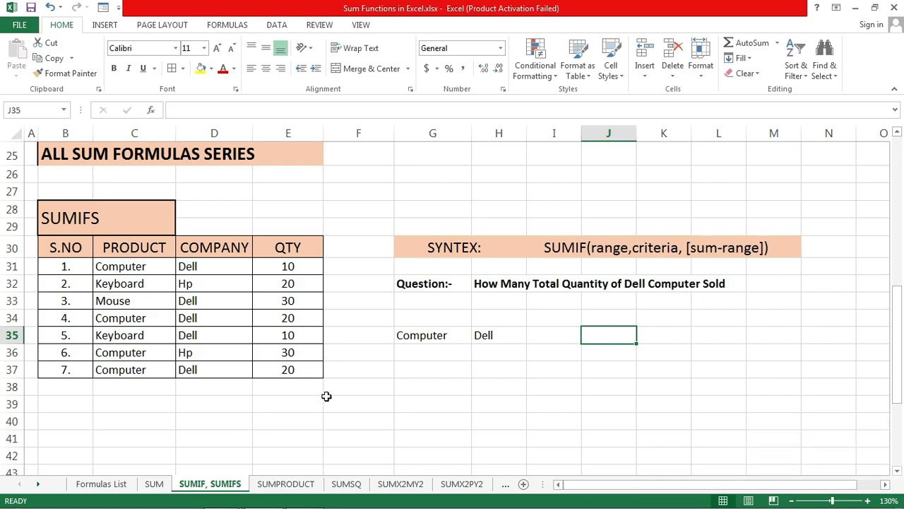
Examine the product, company and quantity of the Computer rows 31, 34, 36 and 37 in the SUMIFS table
{"action": "left_click", "coordinate": [144, 269]}
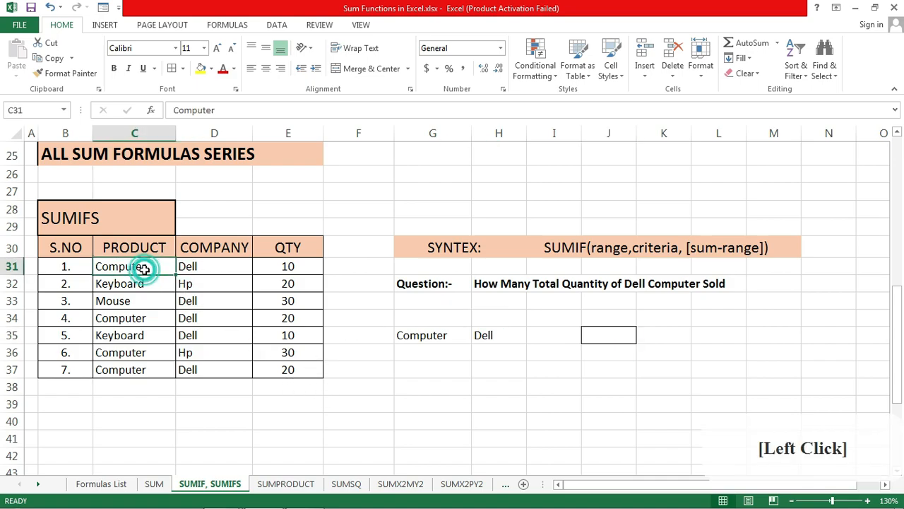
{"action": "left_click", "coordinate": [198, 266]}
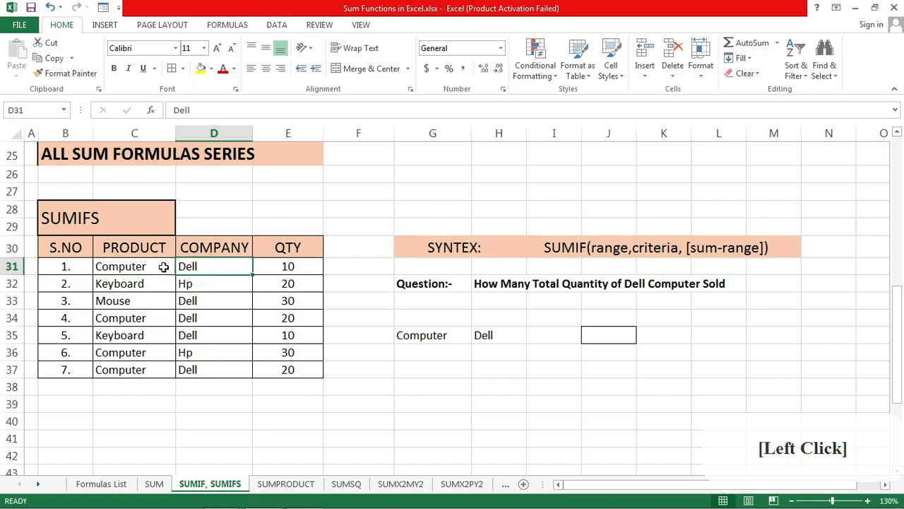
{"action": "left_click_drag", "start_coordinate": [163, 267], "coordinate": [273, 266]}
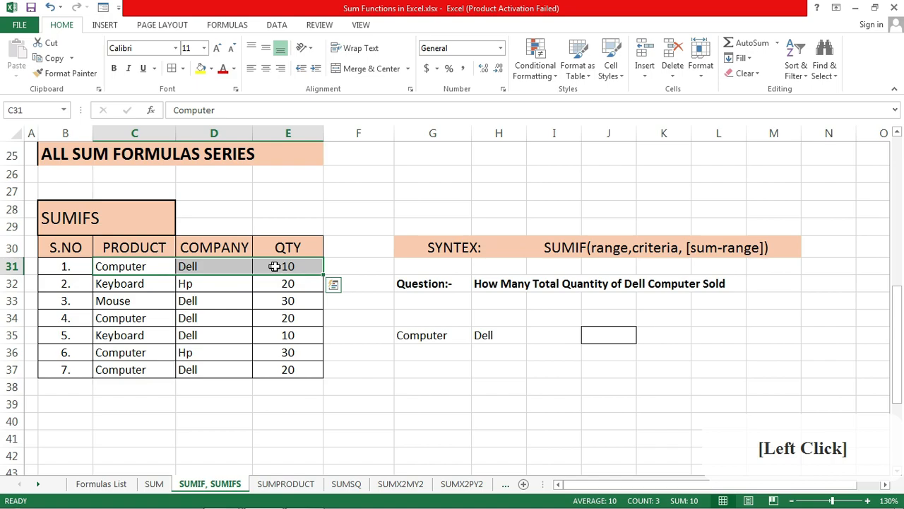
{"action": "left_click", "coordinate": [304, 268]}
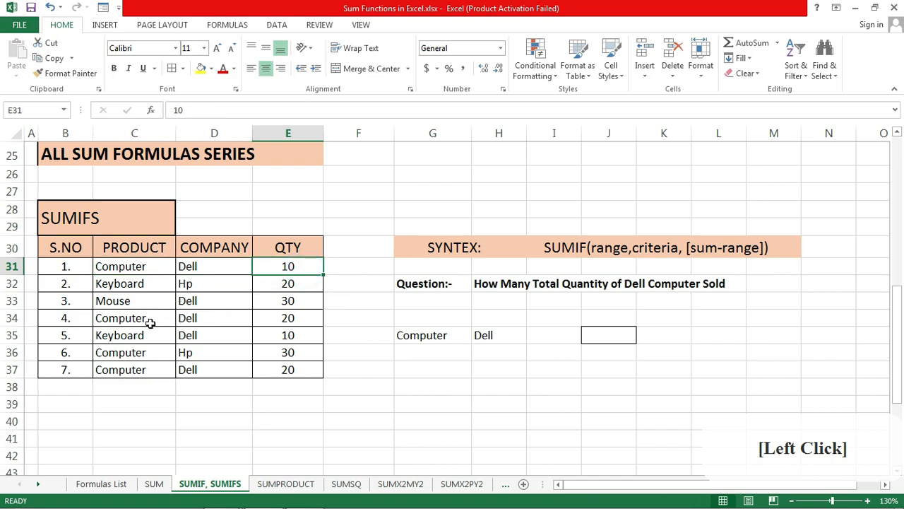
{"action": "left_click_drag", "start_coordinate": [150, 323], "coordinate": [265, 319]}
{"action": "left_click", "coordinate": [268, 319]}
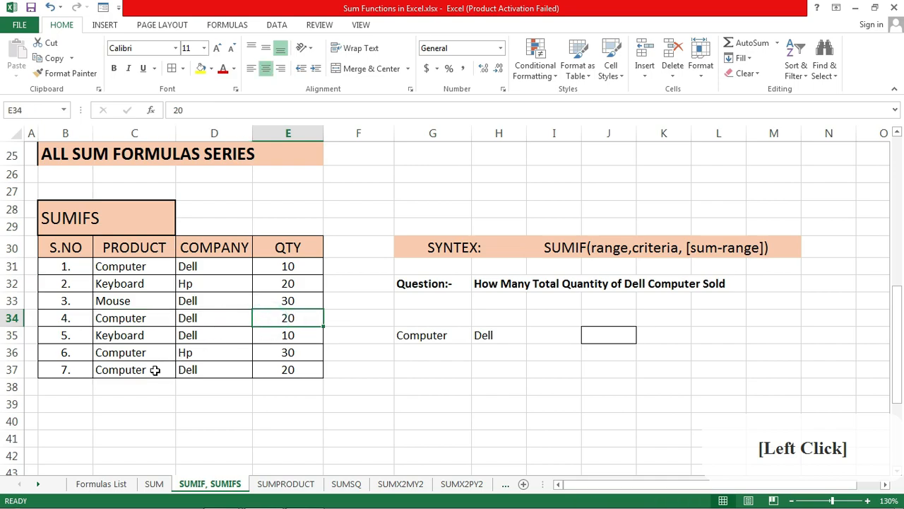
{"action": "left_click_drag", "start_coordinate": [152, 371], "coordinate": [270, 378]}
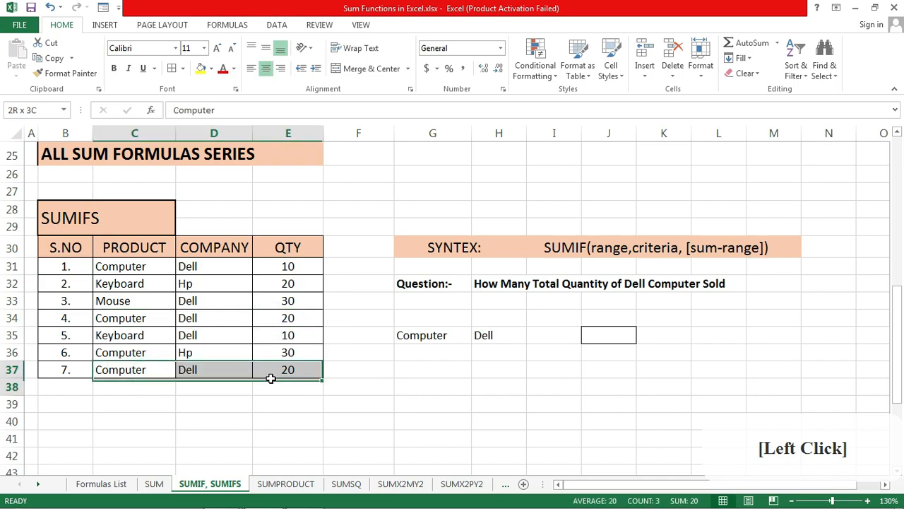
{"action": "left_click", "coordinate": [270, 379]}
{"action": "left_click_drag", "start_coordinate": [141, 355], "coordinate": [289, 352]}
{"action": "left_click", "coordinate": [289, 352]}
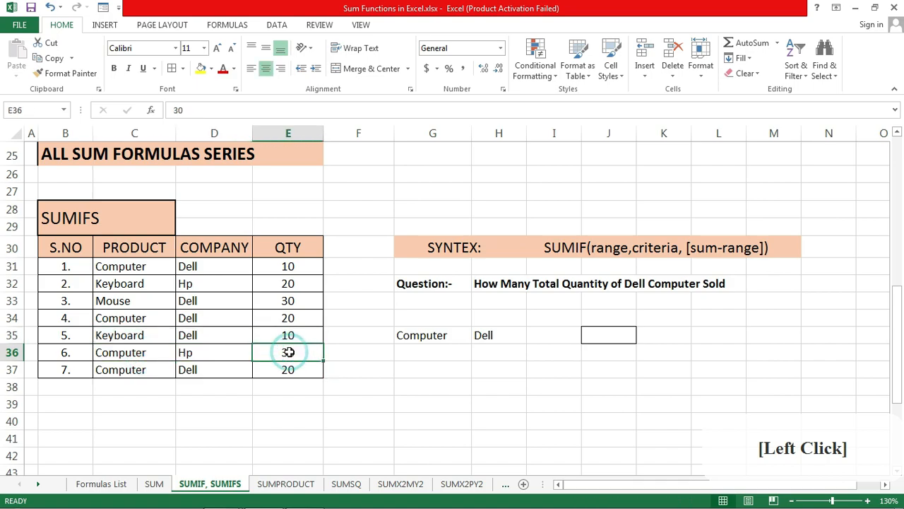
Check the quantities of the Dell Computer rows in E31, E34 and E37
{"action": "left_click", "coordinate": [284, 267]}
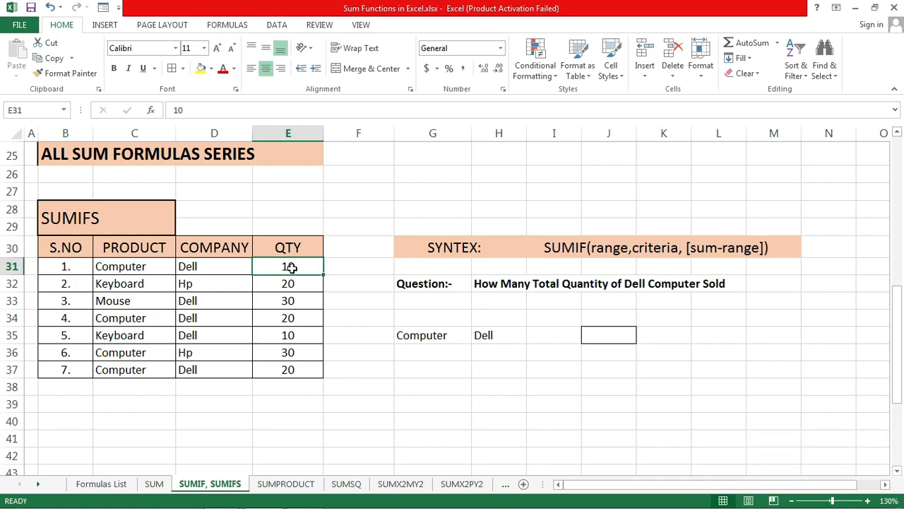
{"action": "left_click", "coordinate": [280, 317]}
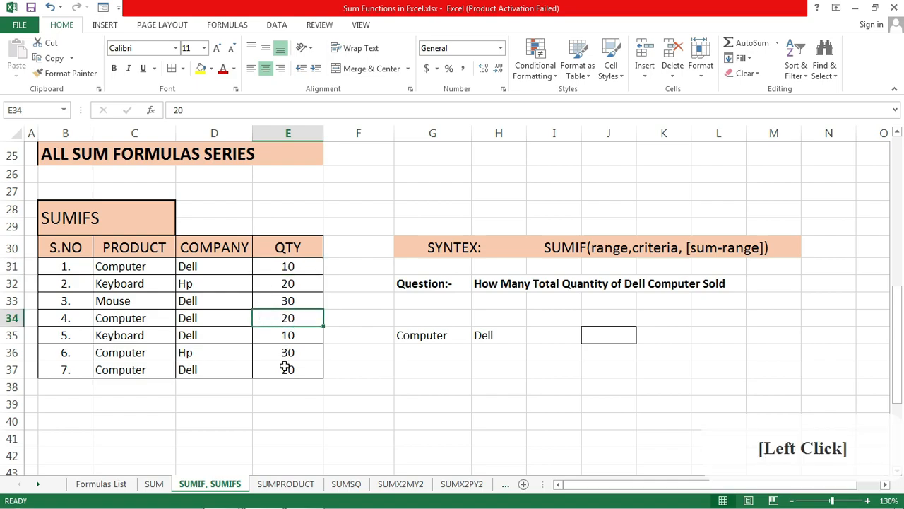
{"action": "left_click", "coordinate": [288, 369]}
{"action": "left_click", "coordinate": [314, 441]}
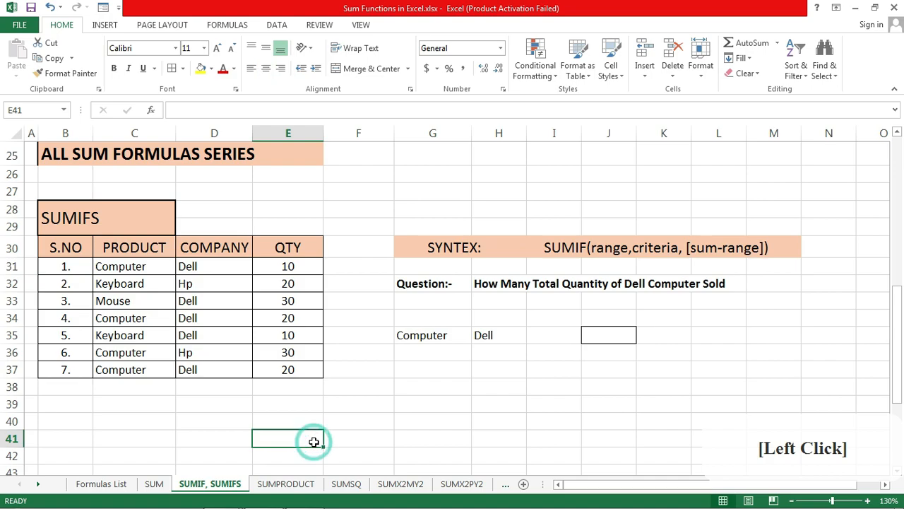
Begin a SUMIFS formula in J35 with sum range E31:E37, first criteria range C31:C37 and first criterion G35
{"action": "left_click", "coordinate": [599, 337]}
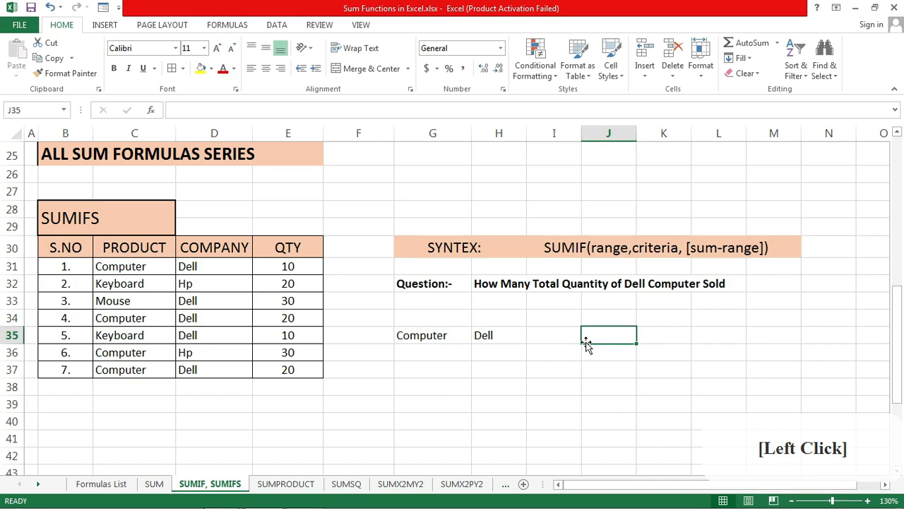
{"action": "type", "text": "="}
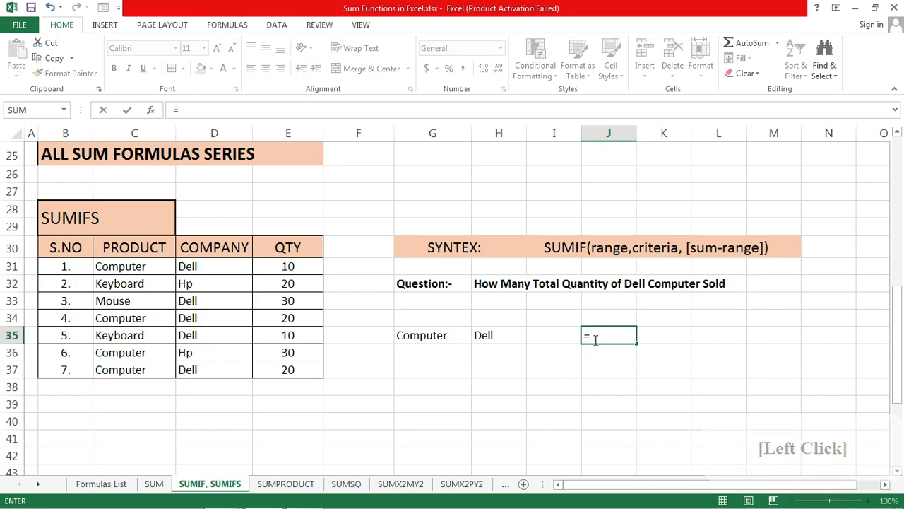
{"action": "type", "text": "sumif"}
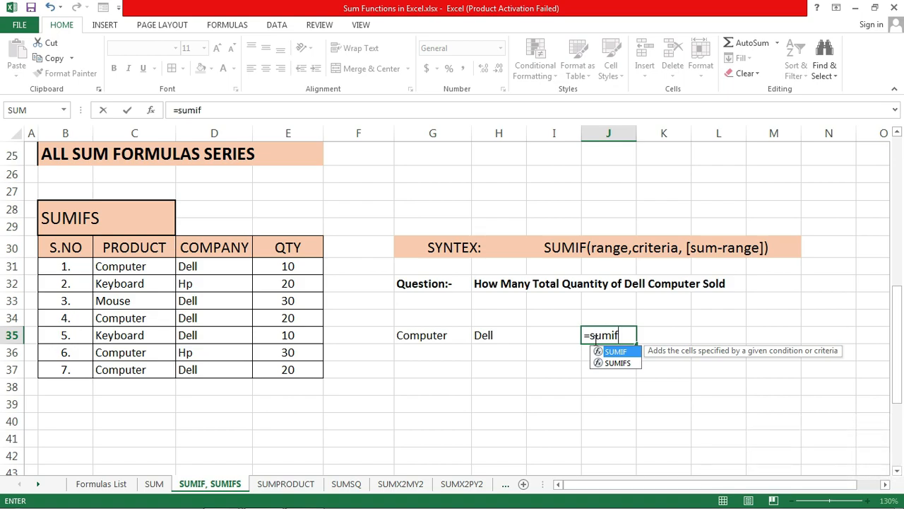
{"action": "key", "text": "Down"}
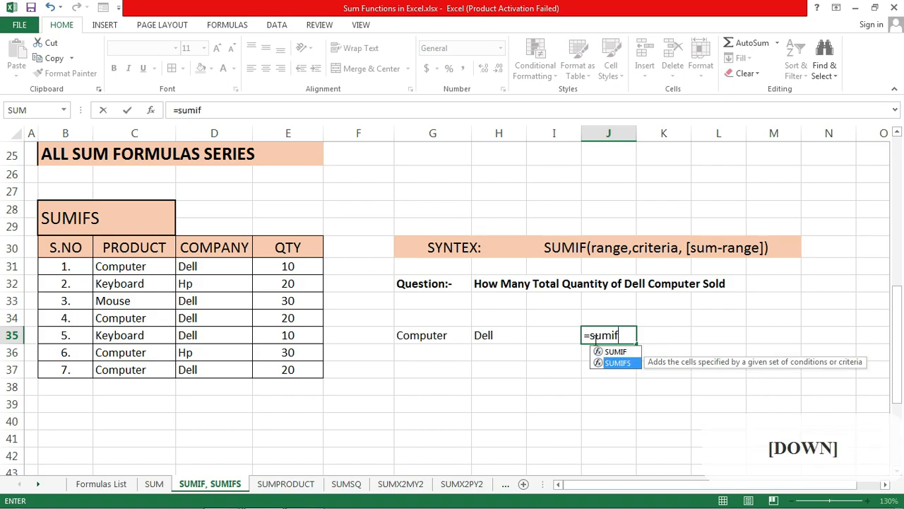
{"action": "key", "text": "Tab"}
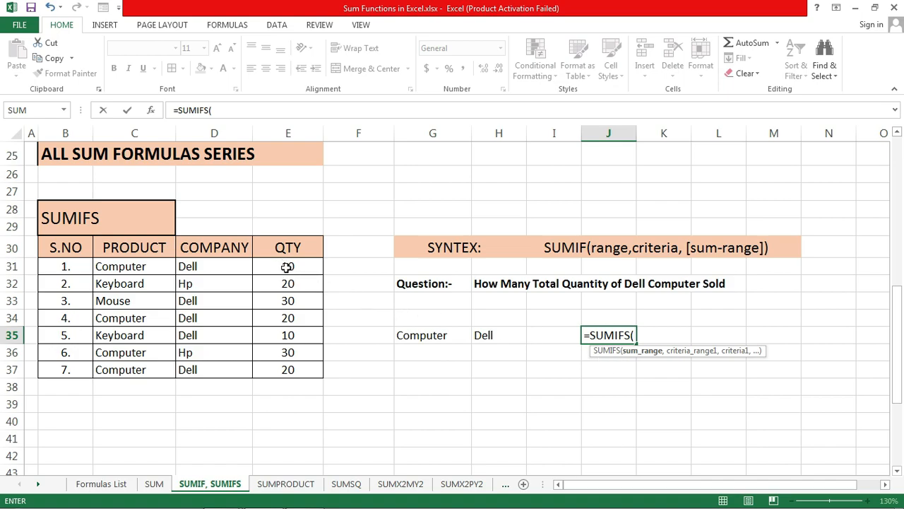
{"action": "left_click_drag", "start_coordinate": [288, 267], "coordinate": [289, 374]}
{"action": "type", "text": ","}
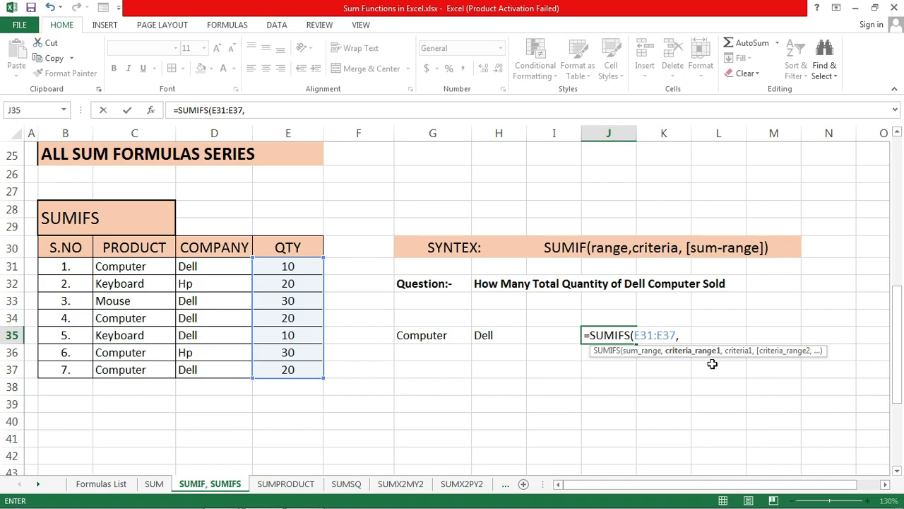
{"action": "left_click_drag", "start_coordinate": [143, 266], "coordinate": [138, 375]}
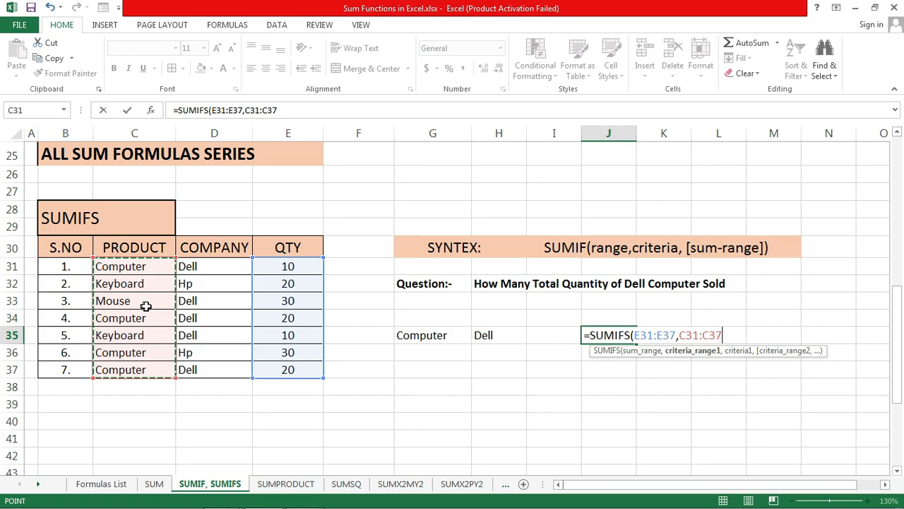
{"action": "type", "text": ","}
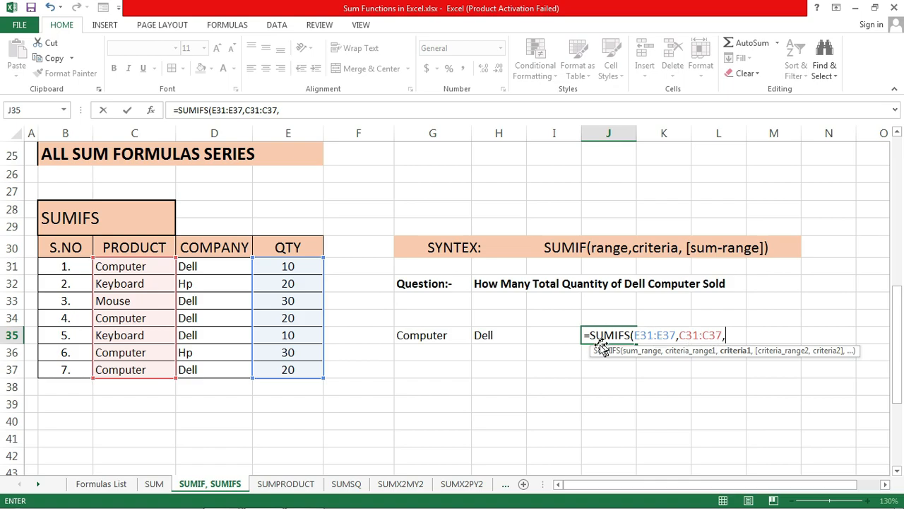
{"action": "left_click", "coordinate": [448, 336]}
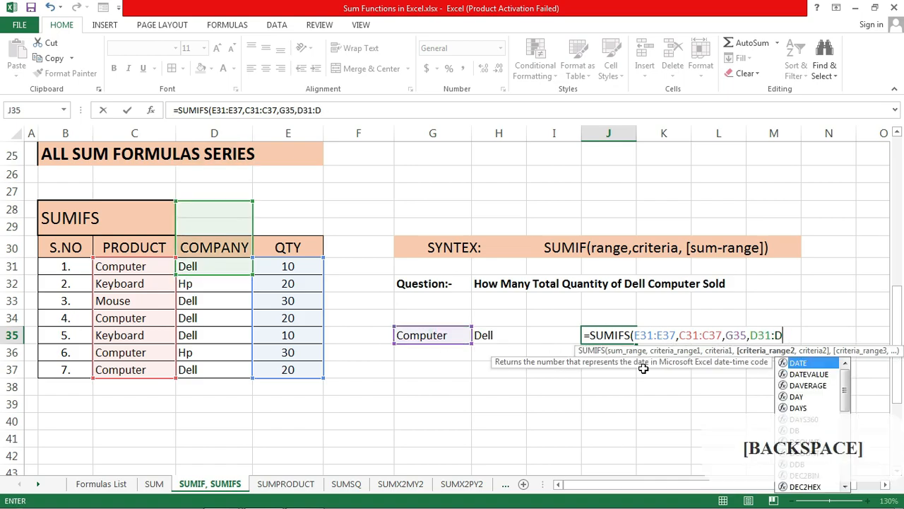
Clear the incomplete second criteria range from the J35 formula and set it to the company cells D31:D37
{"action": "key", "text": "BackSpace"}
{"action": "key", "text": "BackSpace"}
{"action": "key", "text": "BackSpace"}
{"action": "key", "text": "BackSpace"}
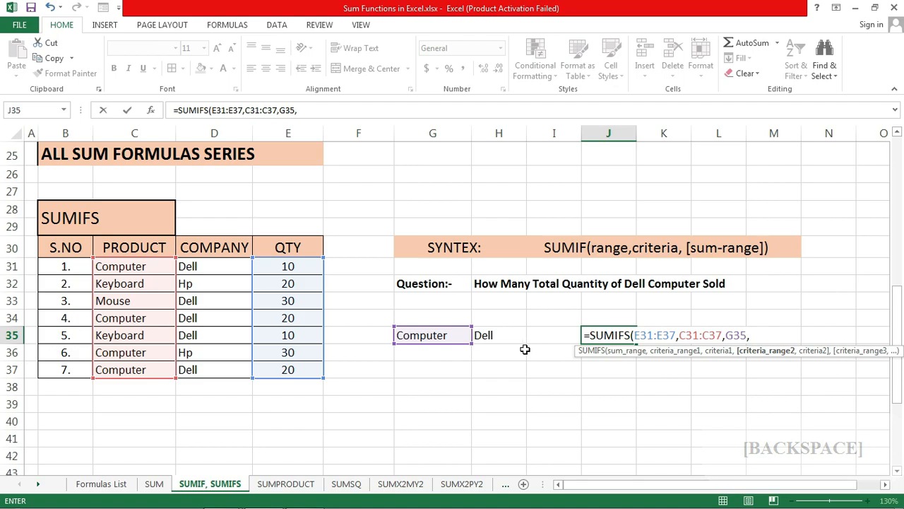
{"action": "left_click_drag", "start_coordinate": [201, 268], "coordinate": [202, 373]}
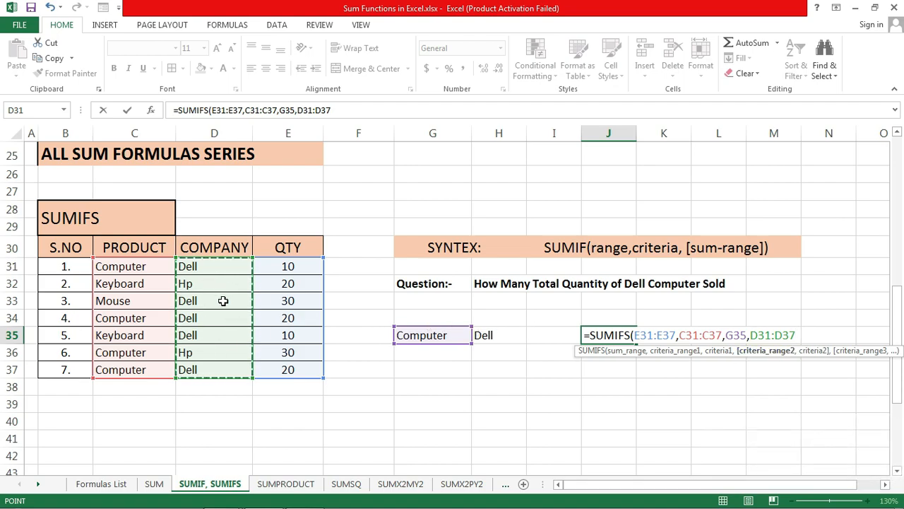
{"action": "type", "text": ","}
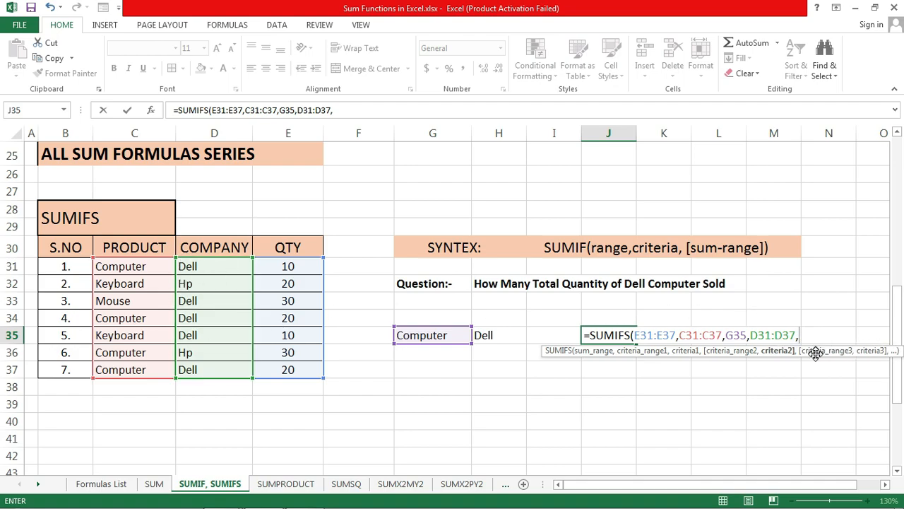
{"action": "key", "text": "shift"}
{"action": "type", "text": "dell"}
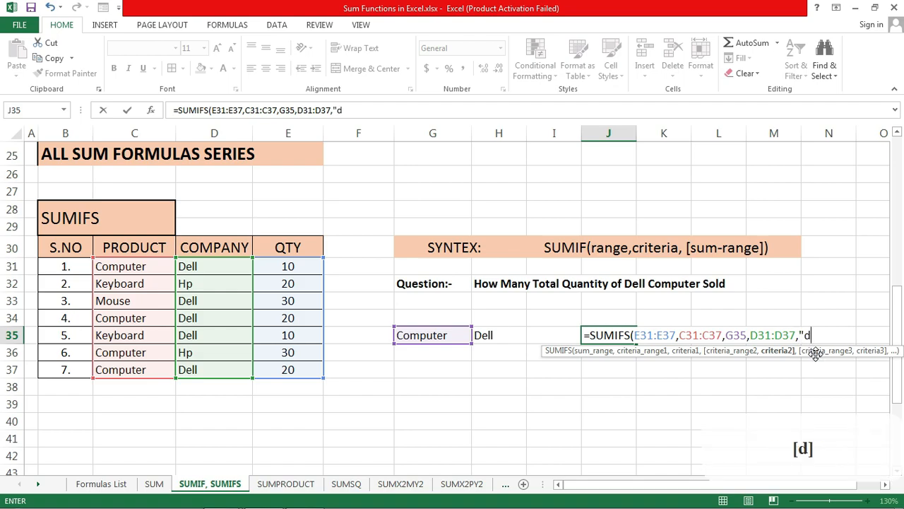
{"action": "key", "text": "shift"}
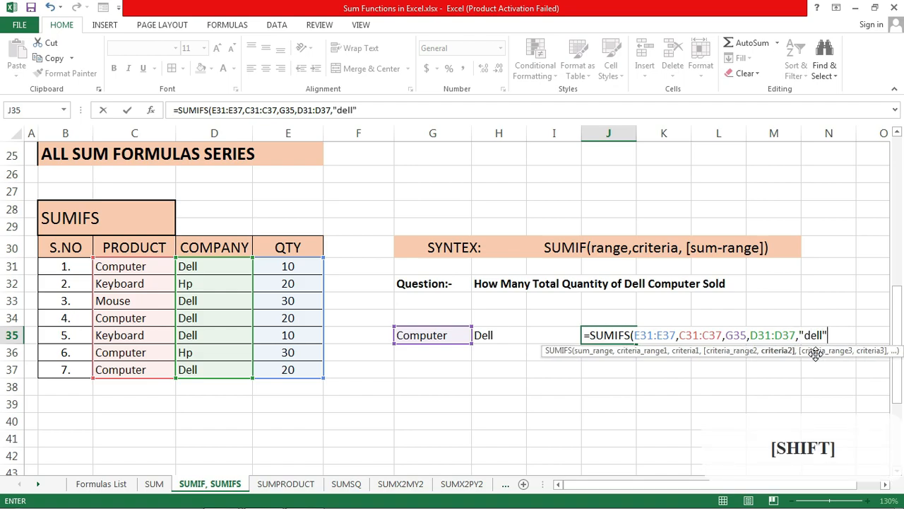
{"action": "key", "text": "BackSpace"}
{"action": "key", "text": "BackSpace"}
{"action": "key", "text": "BackSpace"}
{"action": "key", "text": "BackSpace"}
{"action": "key", "text": "BackSpace"}
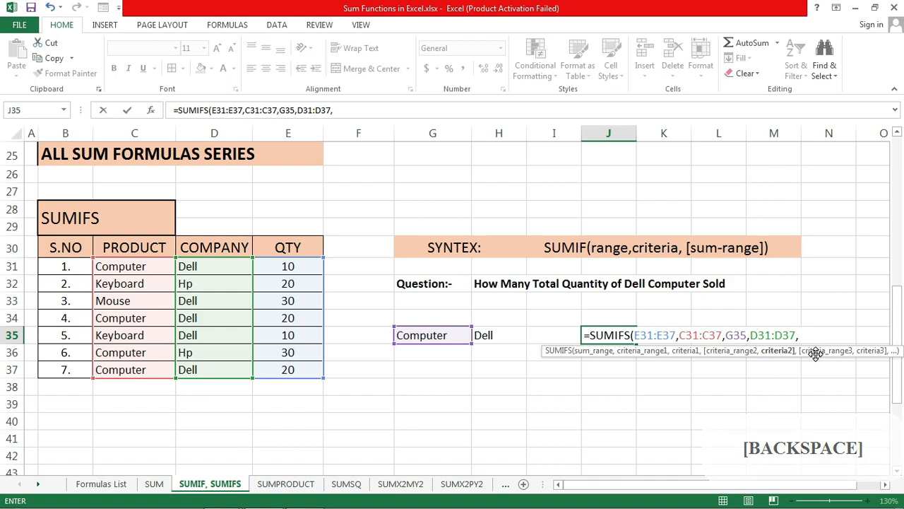
Complete the J35 formula with H35 as the second criterion: =SUMIFS(E31:E37,C31:C37,G35,D31:D37,H35)
{"action": "left_click", "coordinate": [498, 336]}
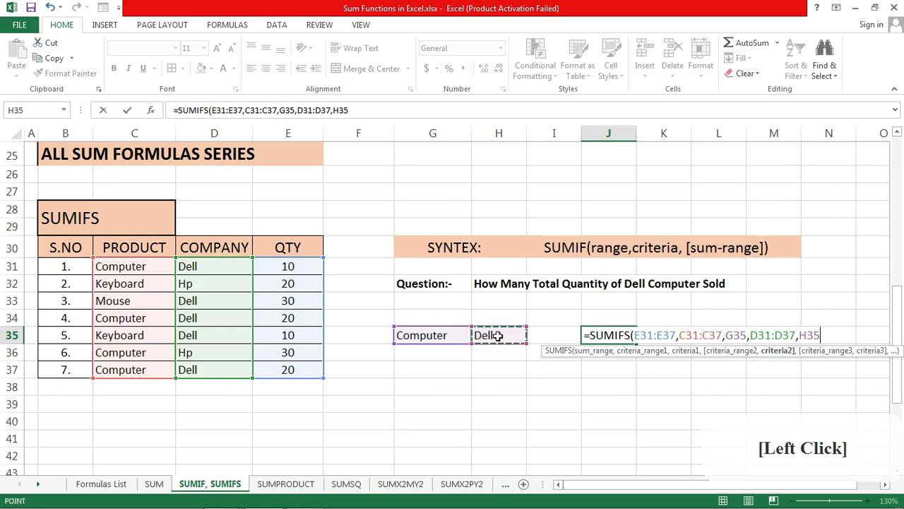
{"action": "type", "text": ")"}
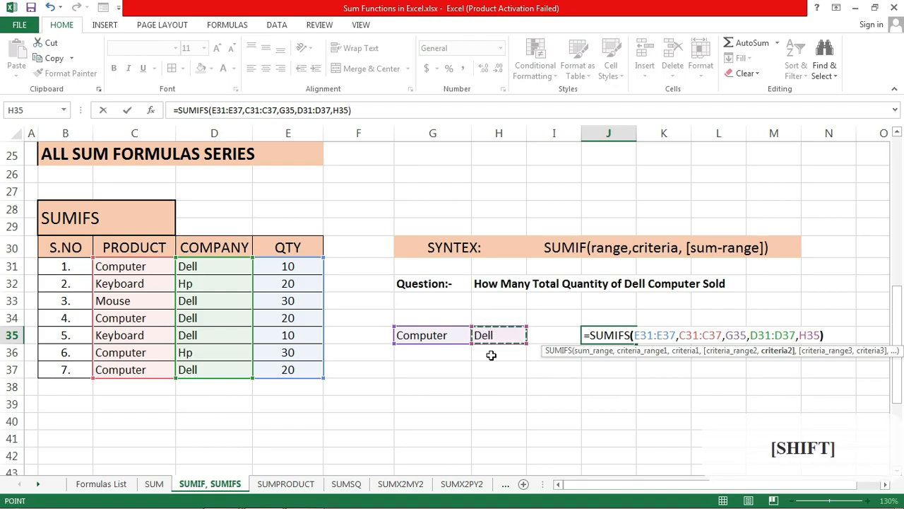
{"action": "key", "text": "Return"}
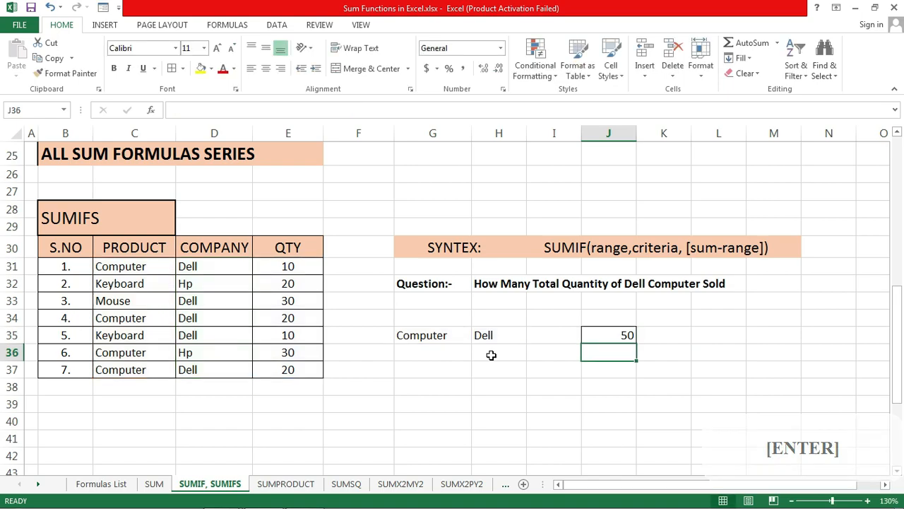
Begin a SUMIFS formula in I37 with sum range E31:E37 and first criteria range C31:C37
{"action": "left_click", "coordinate": [606, 381]}
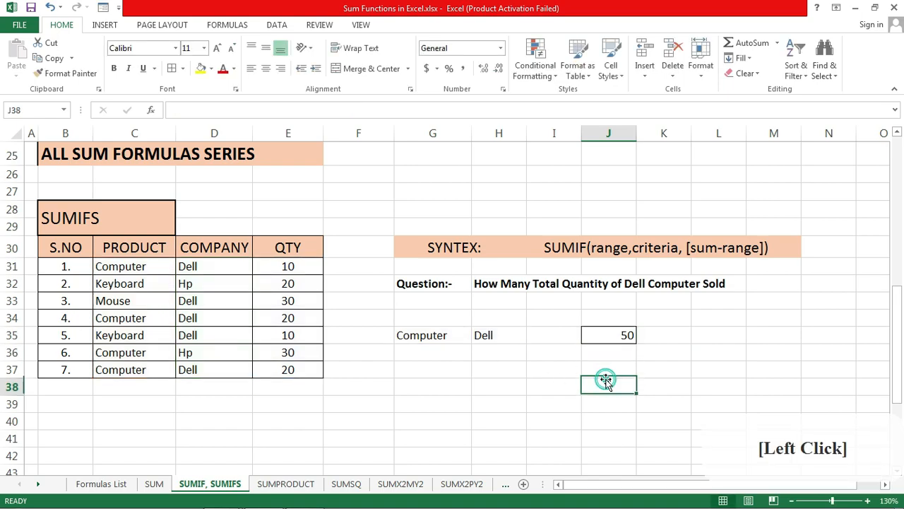
{"action": "left_click", "coordinate": [572, 372]}
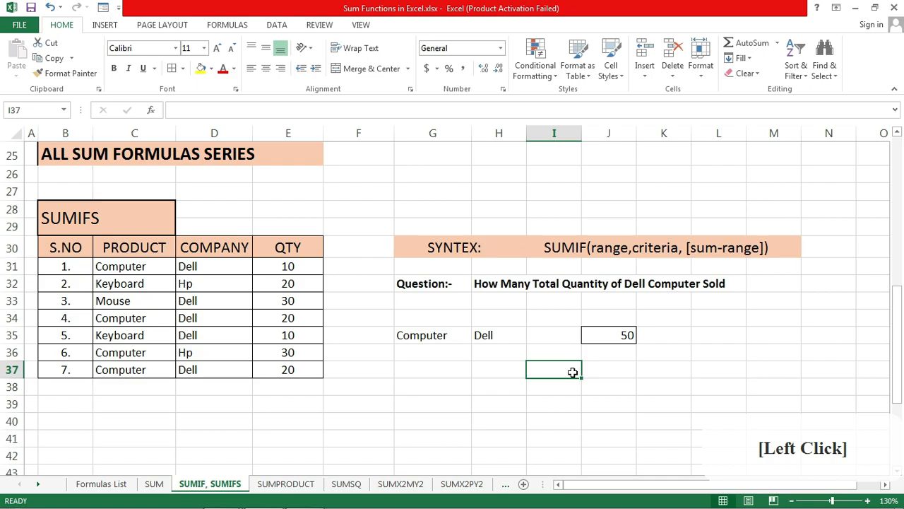
{"action": "type", "text": "="}
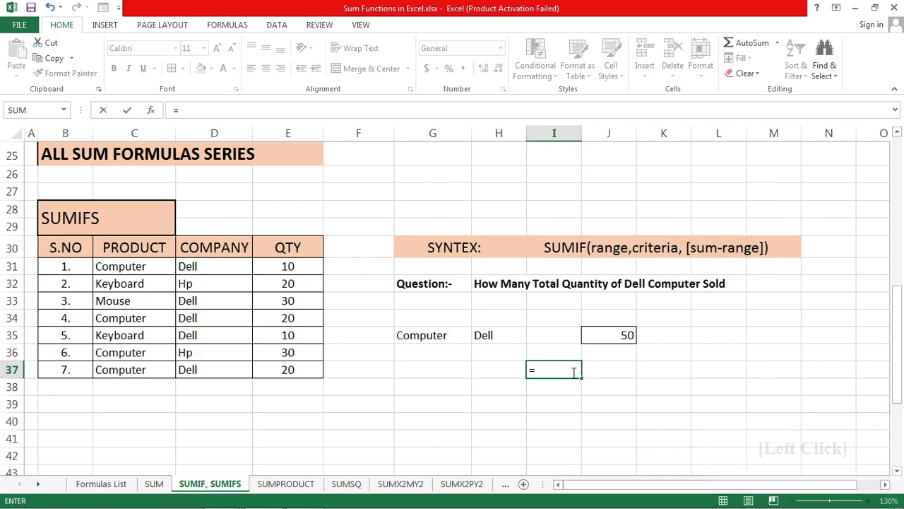
{"action": "type", "text": "sumifs"}
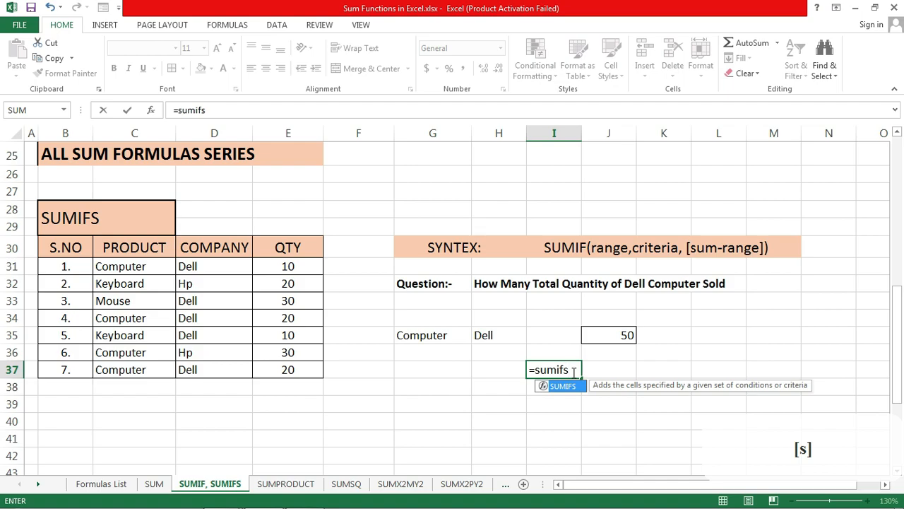
{"action": "key", "text": "Tab"}
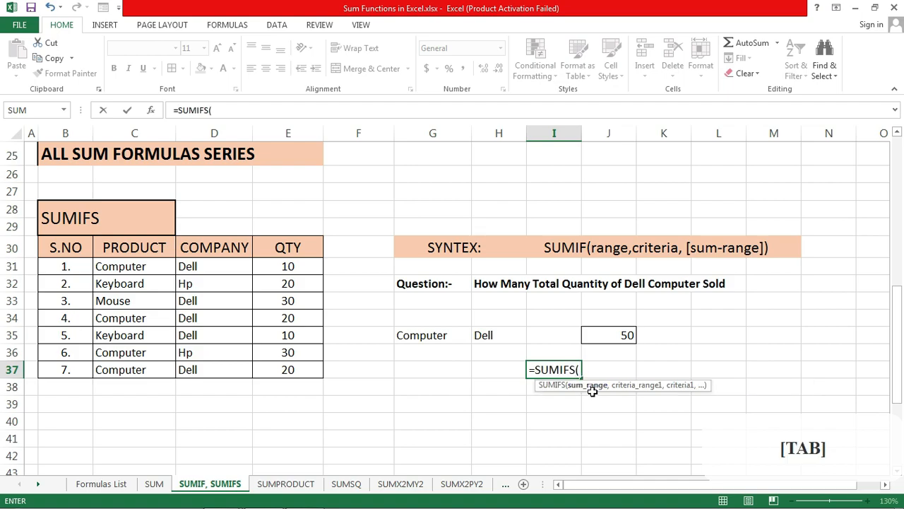
{"action": "left_click_drag", "start_coordinate": [294, 267], "coordinate": [292, 369]}
{"action": "type", "text": ","}
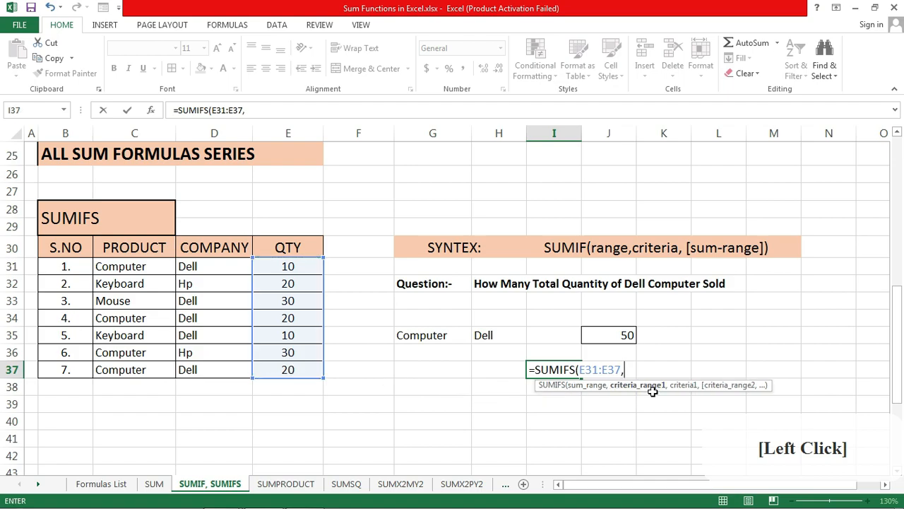
{"action": "left_click", "coordinate": [144, 269]}
{"action": "left_click_drag", "start_coordinate": [144, 269], "coordinate": [147, 363]}
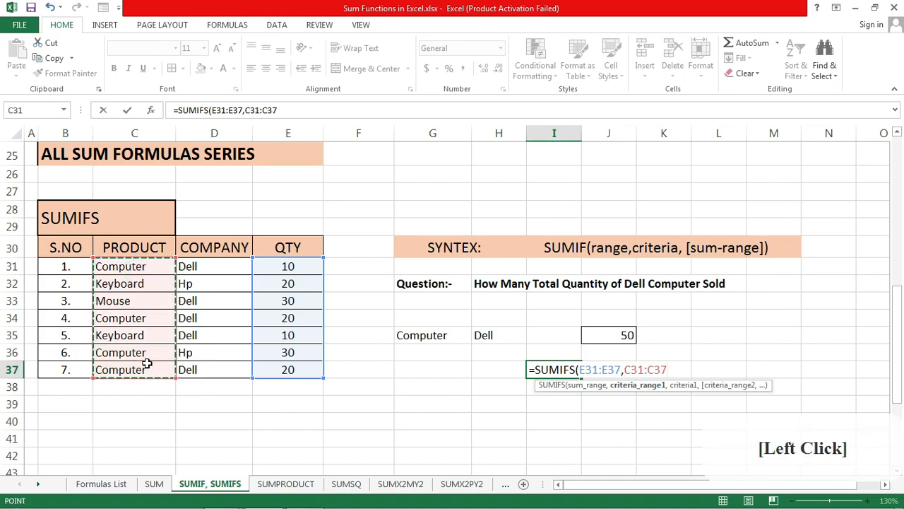
{"action": "type", "text": ","}
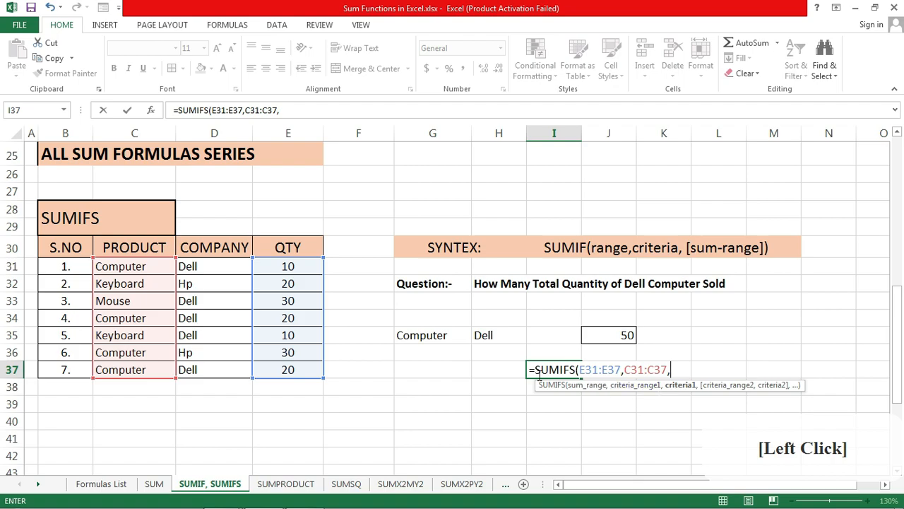
Use the literal text "Computer" as the first criterion in the I37 formula instead of a reference to G35
{"action": "left_click", "coordinate": [433, 338]}
{"action": "key", "text": "BackSpace"}
{"action": "key", "text": "BackSpace"}
{"action": "key", "text": "BackSpace"}
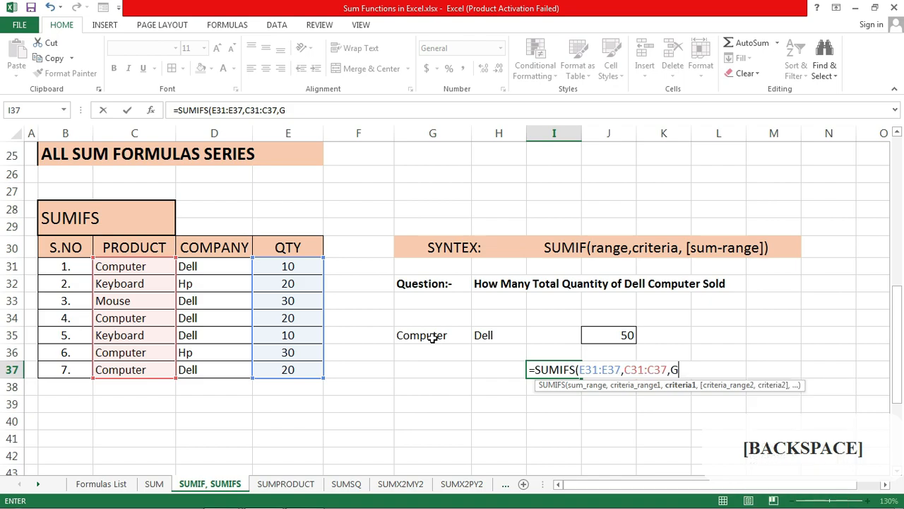
{"action": "type", "text": "\"Computer"}
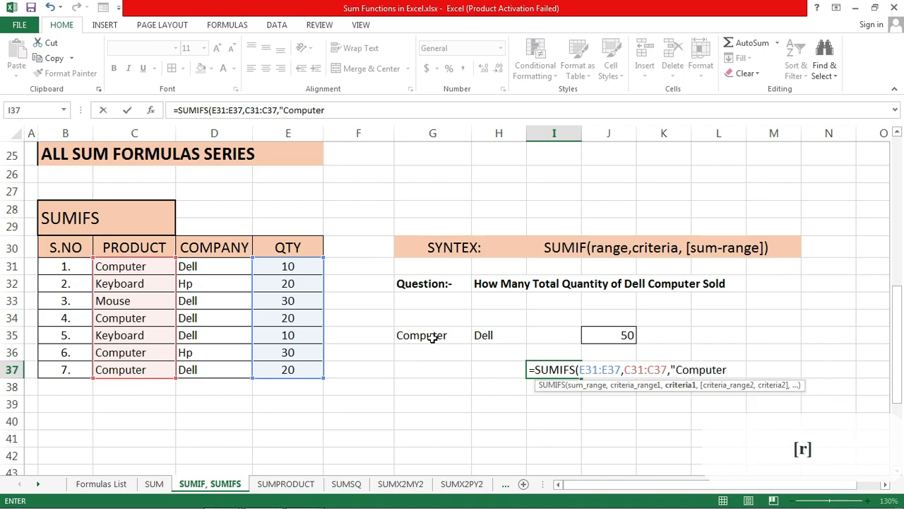
{"action": "type", "text": "\","}
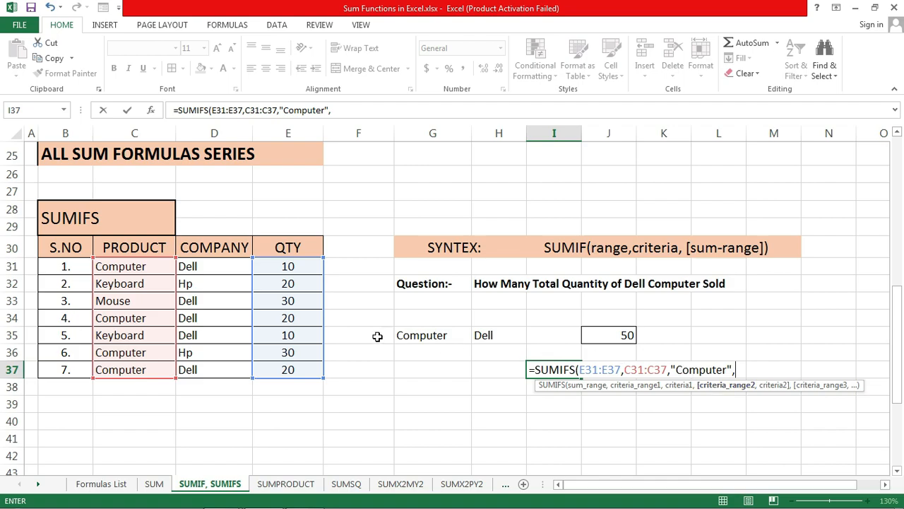
Complete the I37 formula with second criteria range D31:D37 and the literal criterion "Dell"
{"action": "left_click_drag", "start_coordinate": [229, 266], "coordinate": [228, 359]}
{"action": "left_click_drag", "start_coordinate": [222, 266], "coordinate": [223, 370]}
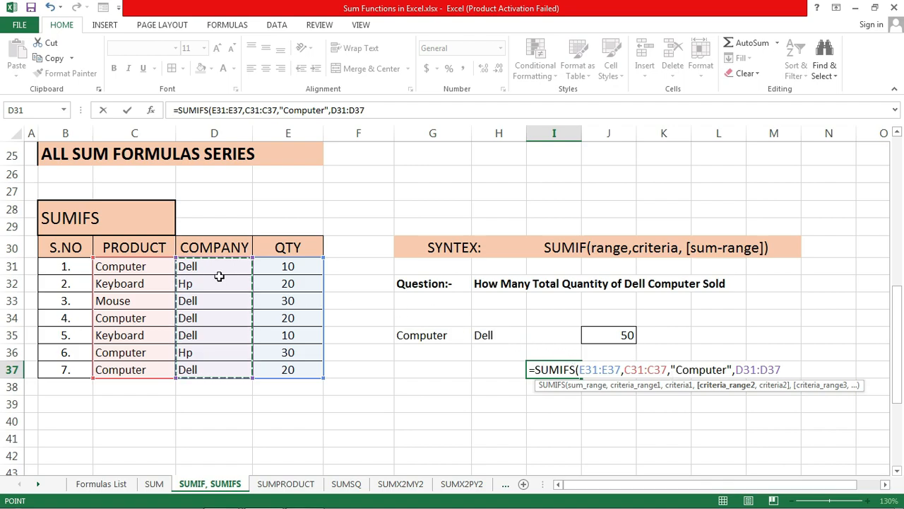
{"action": "type", "text": ","}
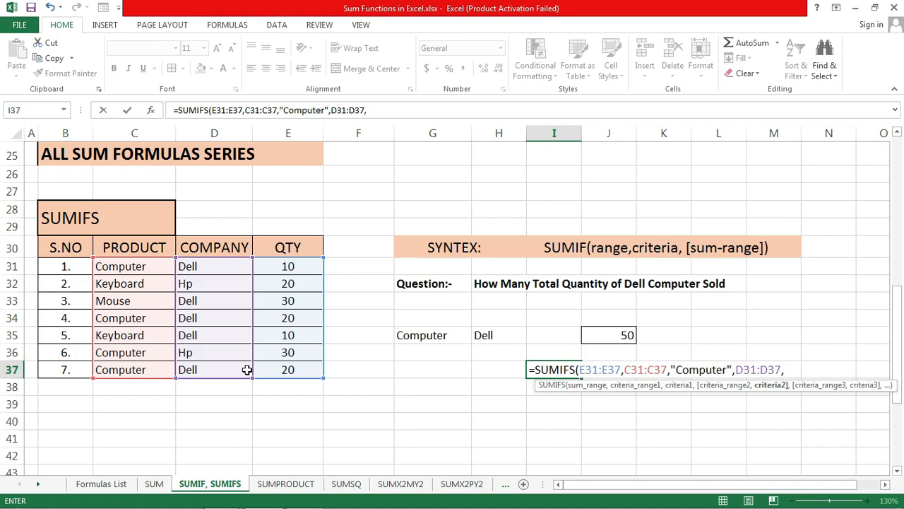
{"action": "key", "text": "shift"}
{"action": "type", "text": "\""}
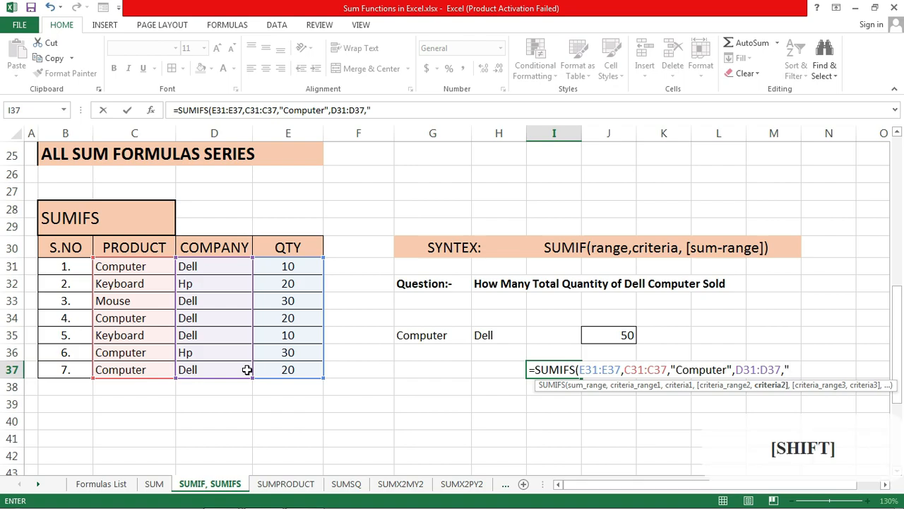
{"action": "type", "text": "Dell\""}
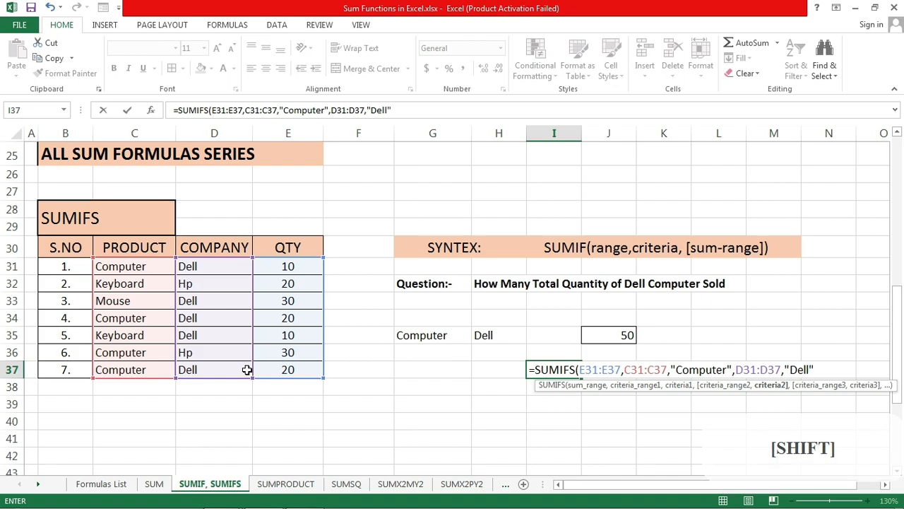
{"action": "type", "text": ")"}
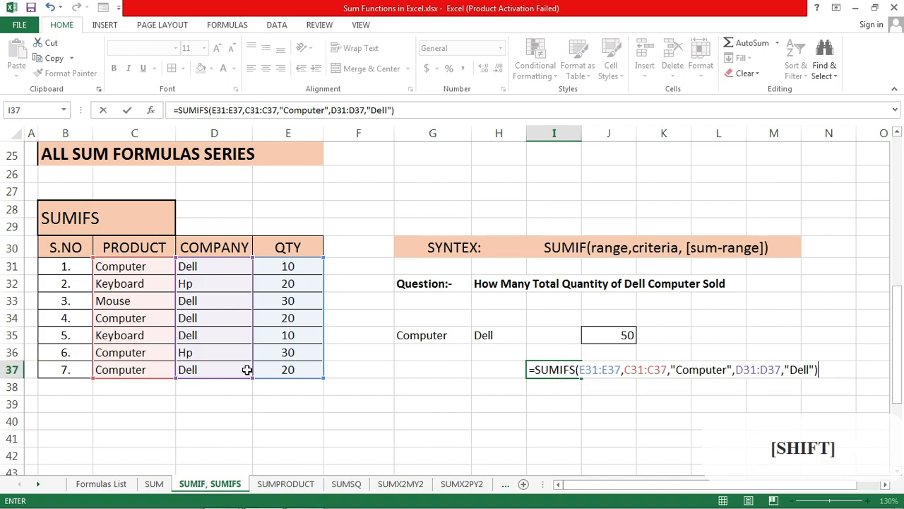
{"action": "key", "text": "Return"}
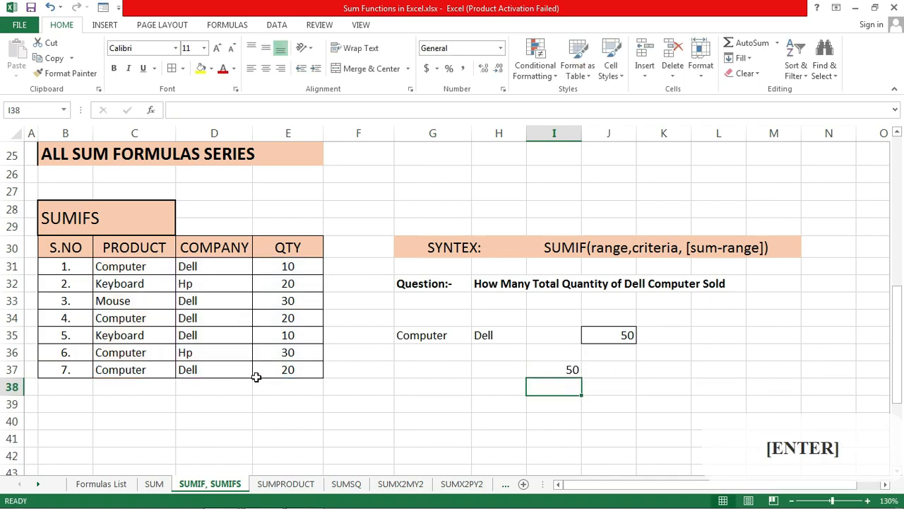
Review the SUMIFS formula in I37 and look back over the worksheet above it
{"action": "left_click", "coordinate": [541, 370]}
{"action": "scroll", "coordinate": [544, 368], "scroll_direction": "up", "scroll_amount": 1}
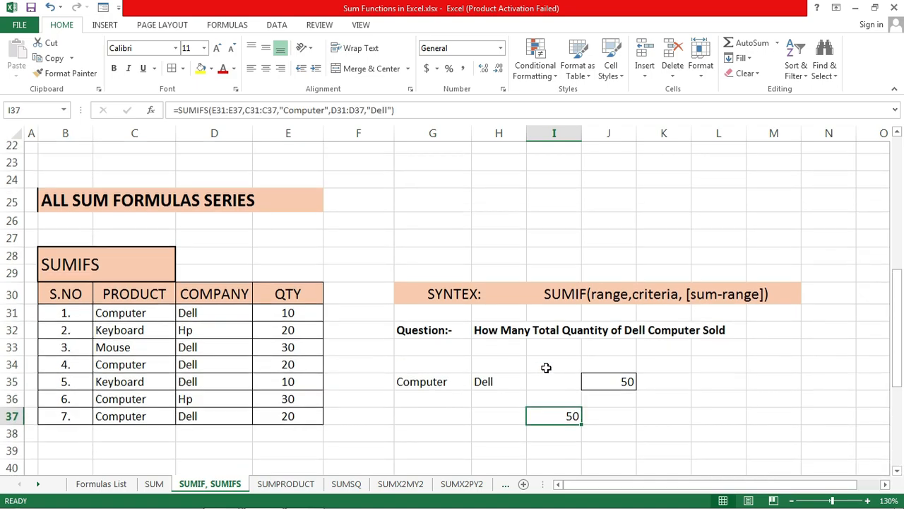
{"action": "left_click", "coordinate": [602, 399]}
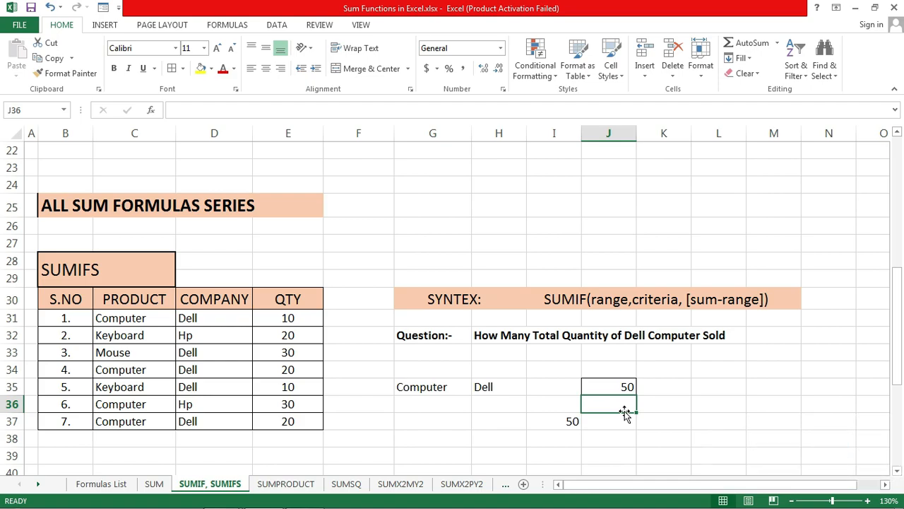
{"action": "scroll", "coordinate": [625, 413], "scroll_direction": "up", "scroll_amount": 7}
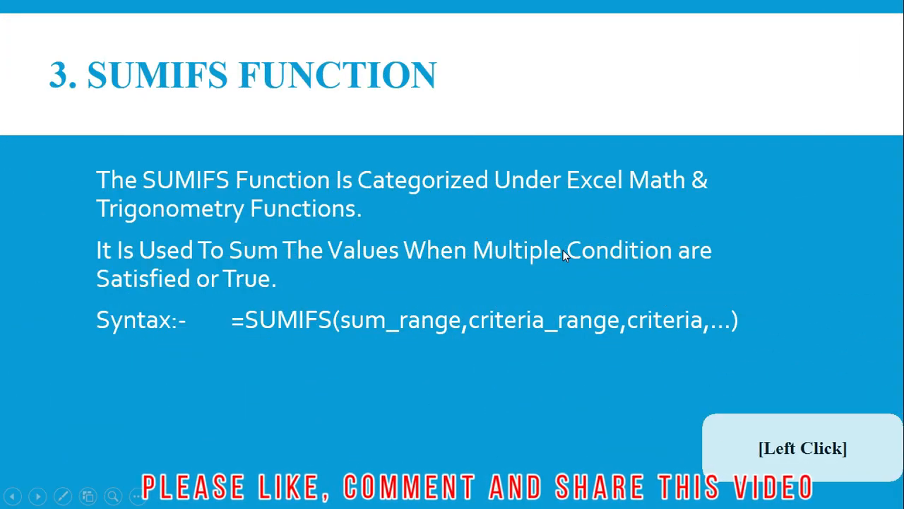
Show the SUMPRODUCT Function slide in the presentation and switch back to the Excel workbook's SUMPRODUCT sheet
{"action": "key", "text": "Return"}
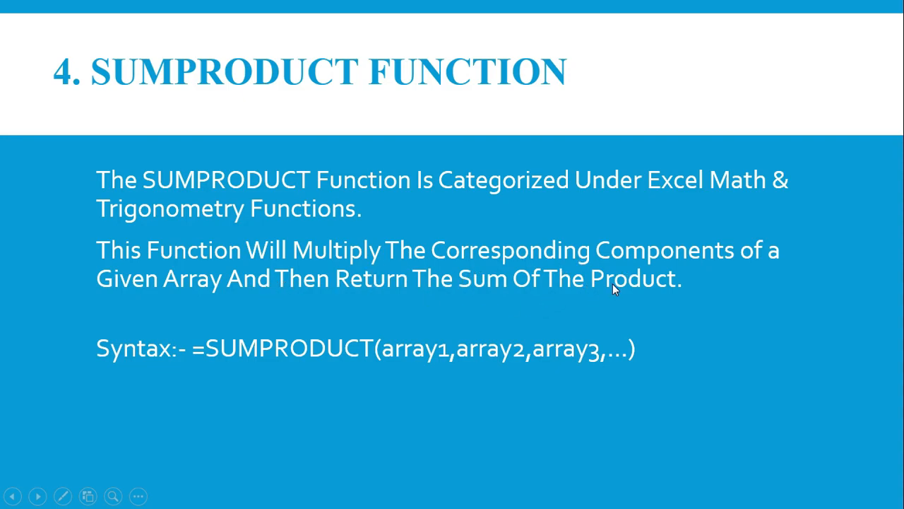
{"action": "left_click", "coordinate": [588, 253]}
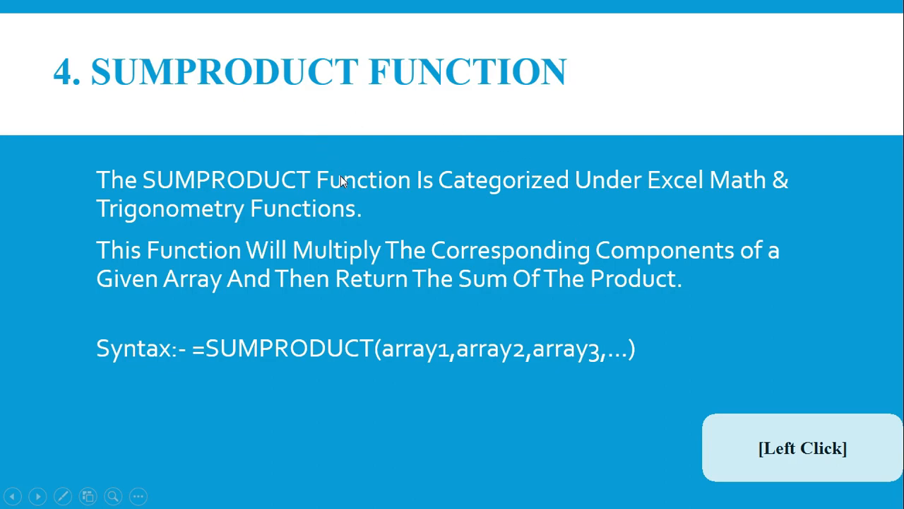
{"action": "key", "text": "alt+Tab"}
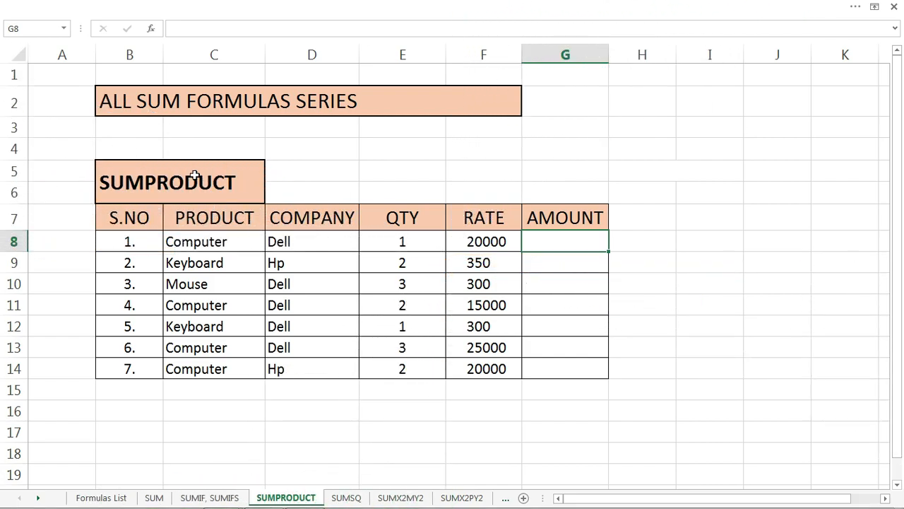
Examine the SUMPRODUCT sheet's product table and the empty AMOUNT cells G8:G14
{"action": "left_click_drag", "start_coordinate": [77, 95], "coordinate": [661, 416]}
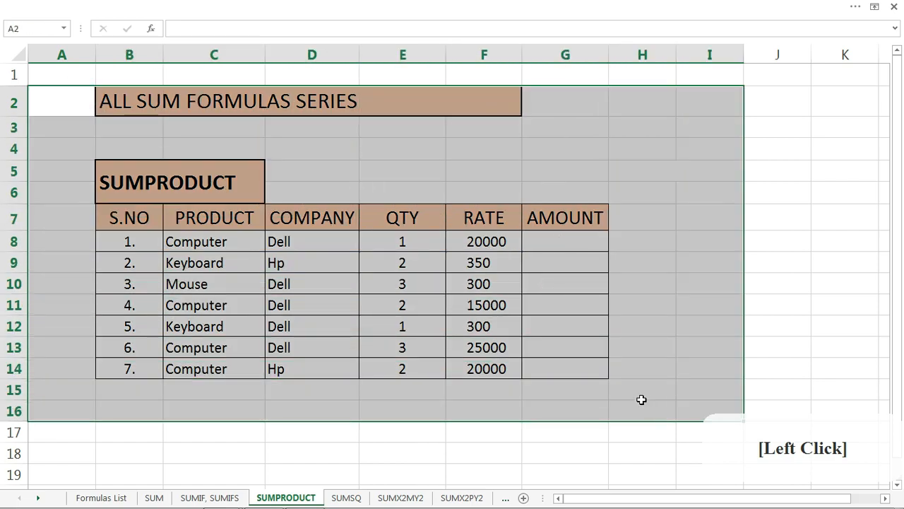
{"action": "left_click", "coordinate": [557, 397]}
{"action": "left_click", "coordinate": [556, 423]}
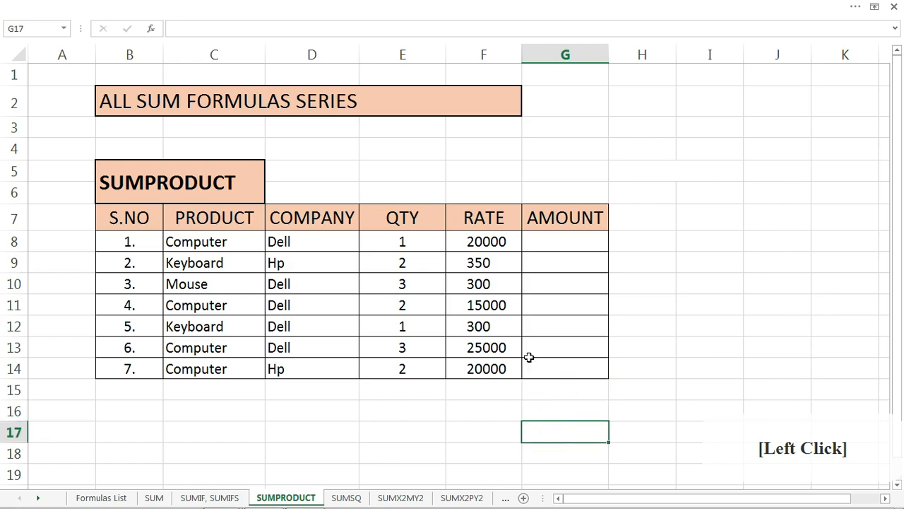
{"action": "left_click", "coordinate": [527, 234]}
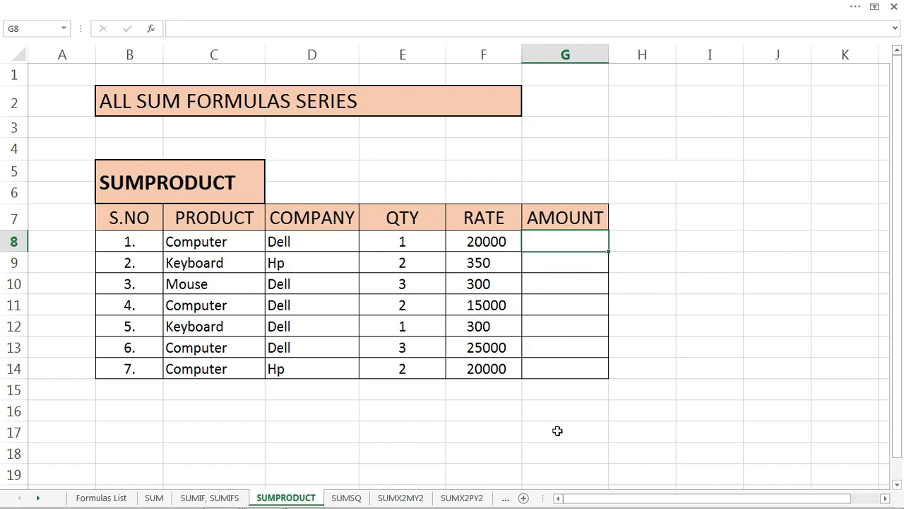
{"action": "left_click", "coordinate": [558, 430]}
{"action": "left_click_drag", "start_coordinate": [554, 259], "coordinate": [557, 365]}
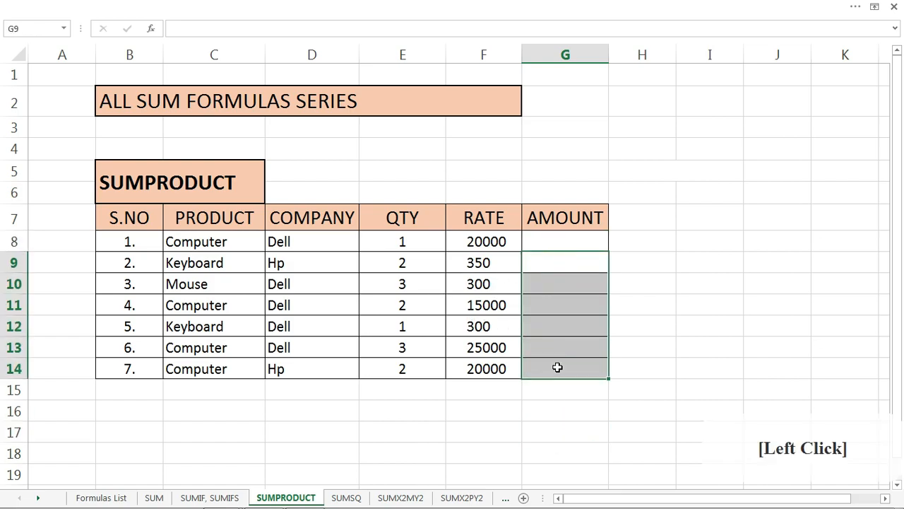
{"action": "left_click", "coordinate": [557, 405]}
{"action": "left_click_drag", "start_coordinate": [558, 241], "coordinate": [565, 368]}
Calculate the first row's amount in G8 by multiplying quantity by rate with =E8*F8
{"action": "left_click", "coordinate": [584, 242]}
{"action": "type", "text": "="}
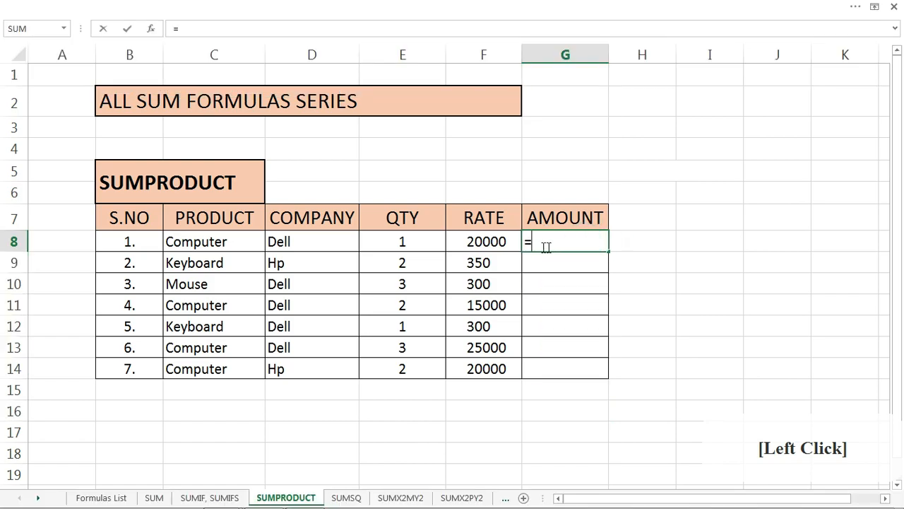
{"action": "left_click", "coordinate": [410, 242]}
{"action": "type", "text": "*"}
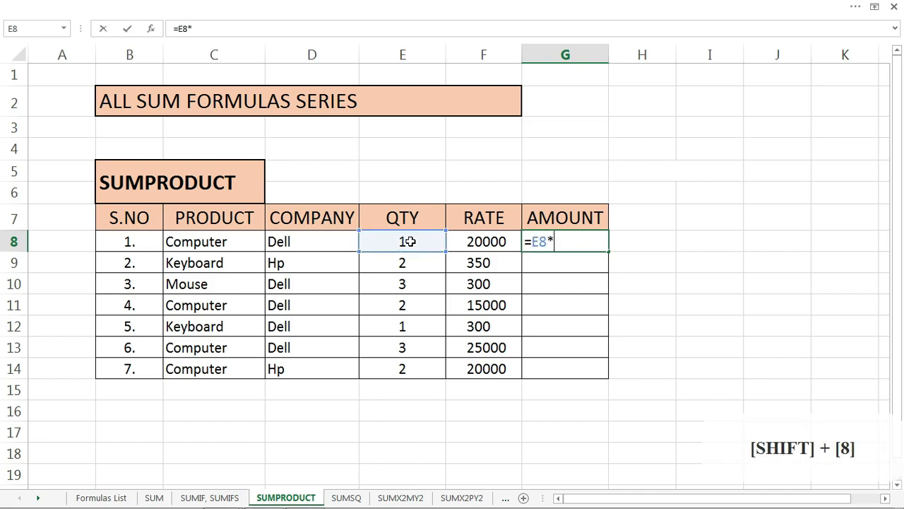
{"action": "left_click", "coordinate": [473, 241]}
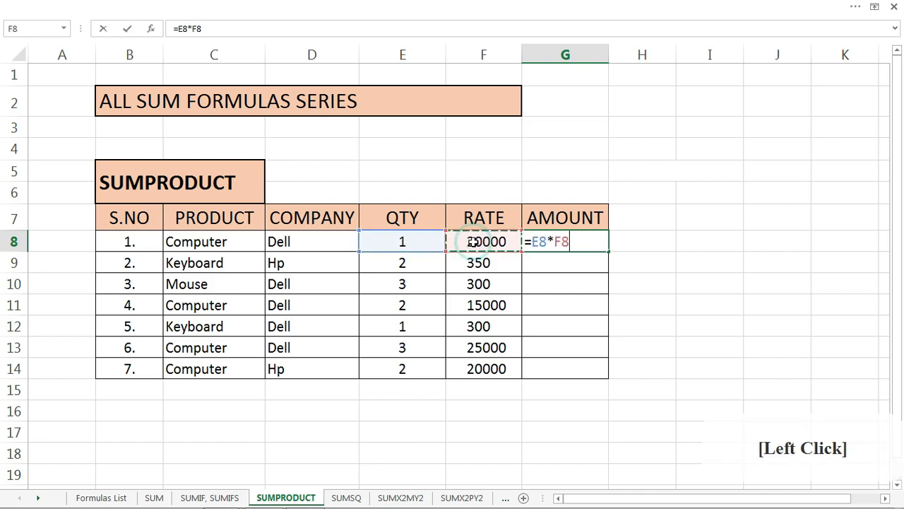
{"action": "key", "text": "Return"}
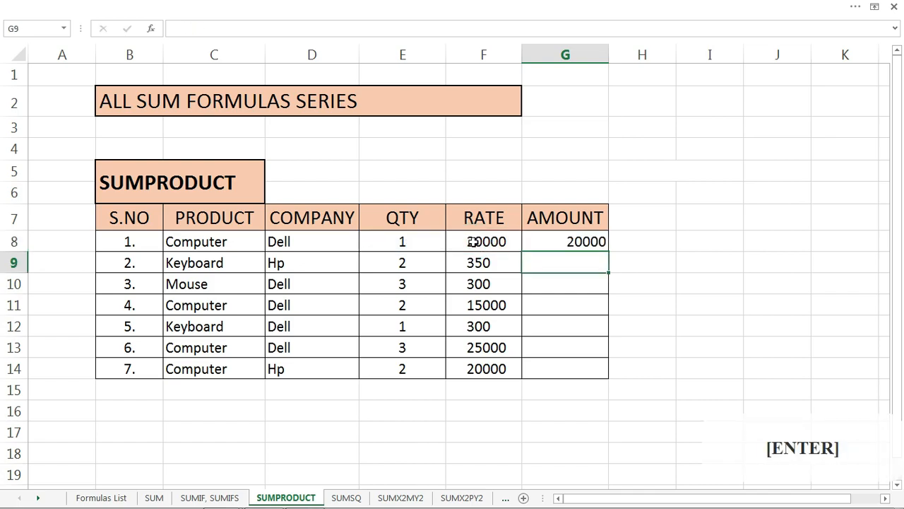
Fill the G8 amount formula down through G14
{"action": "left_click", "coordinate": [591, 239]}
{"action": "left_click", "coordinate": [590, 267]}
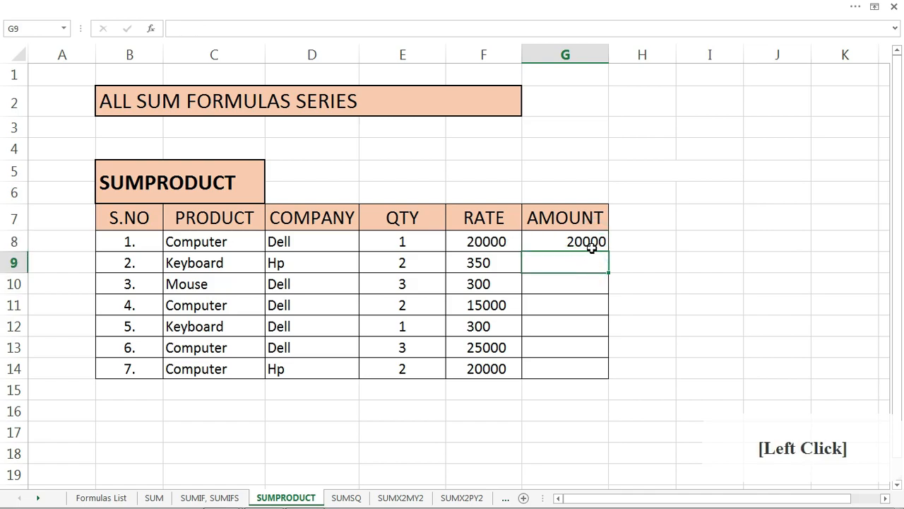
{"action": "left_click", "coordinate": [589, 241]}
{"action": "left_click_drag", "start_coordinate": [609, 252], "coordinate": [605, 379]}
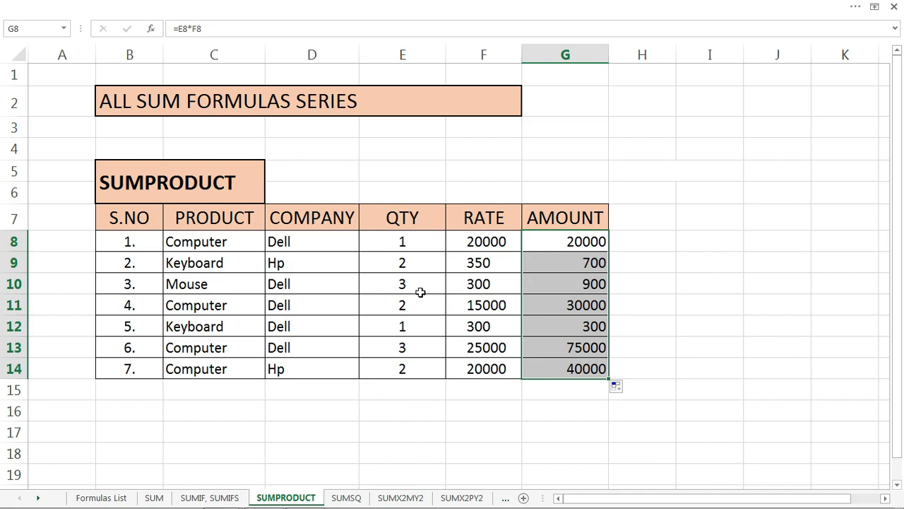
Total the AMOUNT column in cell G16 with =SUM(G8:G14)
{"action": "left_click", "coordinate": [570, 412]}
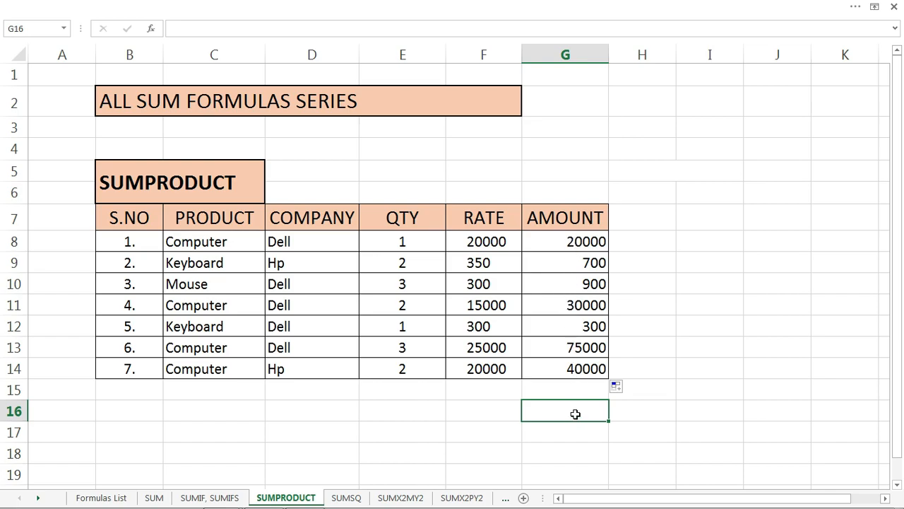
{"action": "type", "text": "=sum"}
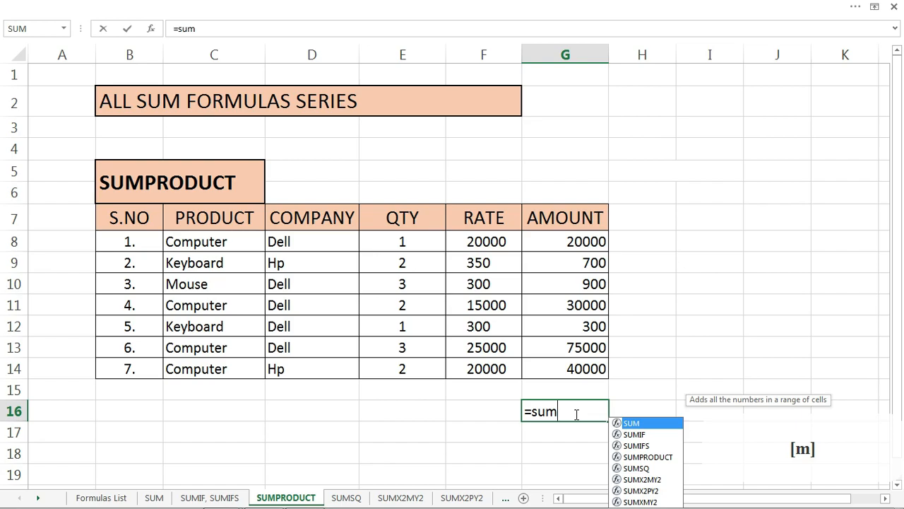
{"action": "key", "text": "Tab"}
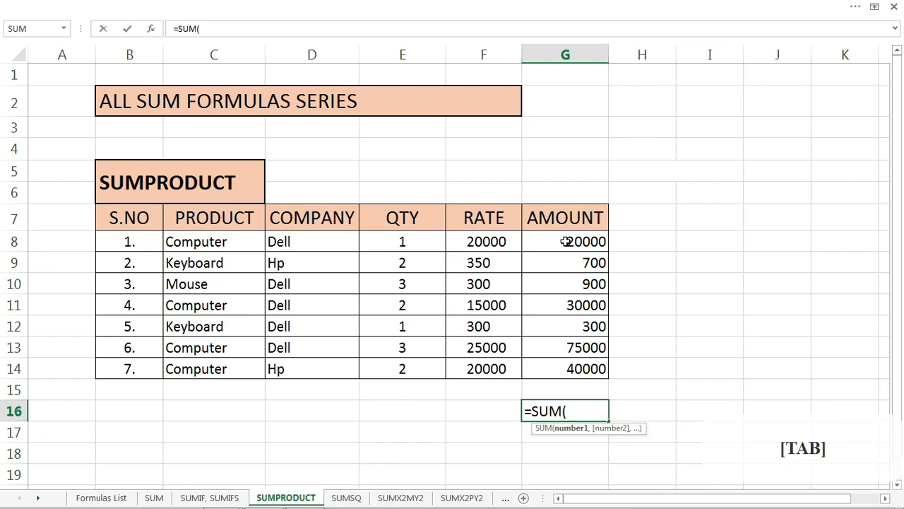
{"action": "left_click_drag", "start_coordinate": [565, 242], "coordinate": [569, 368]}
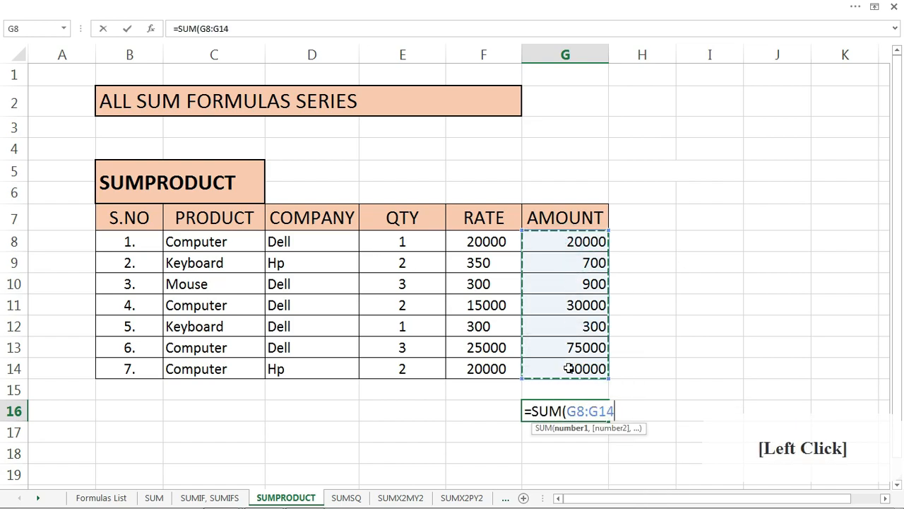
{"action": "type", "text": ")"}
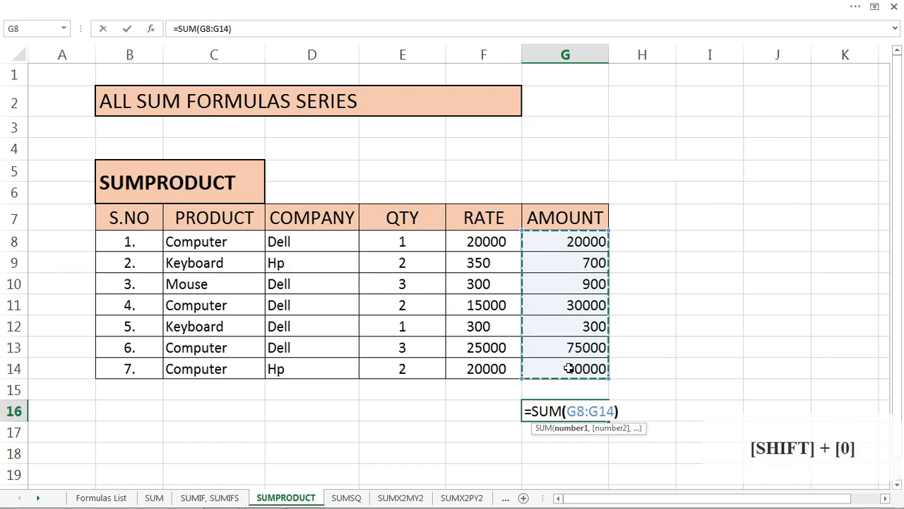
{"action": "key", "text": "Return"}
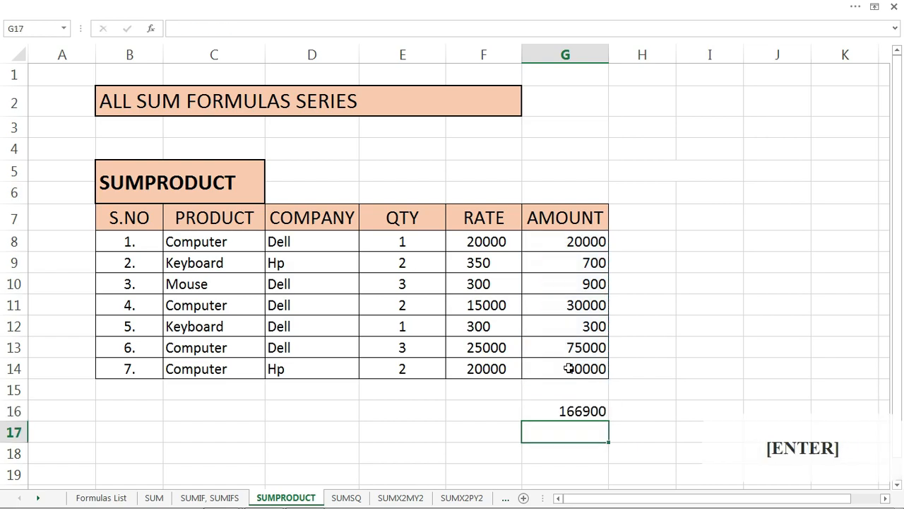
{"action": "left_click", "coordinate": [571, 411]}
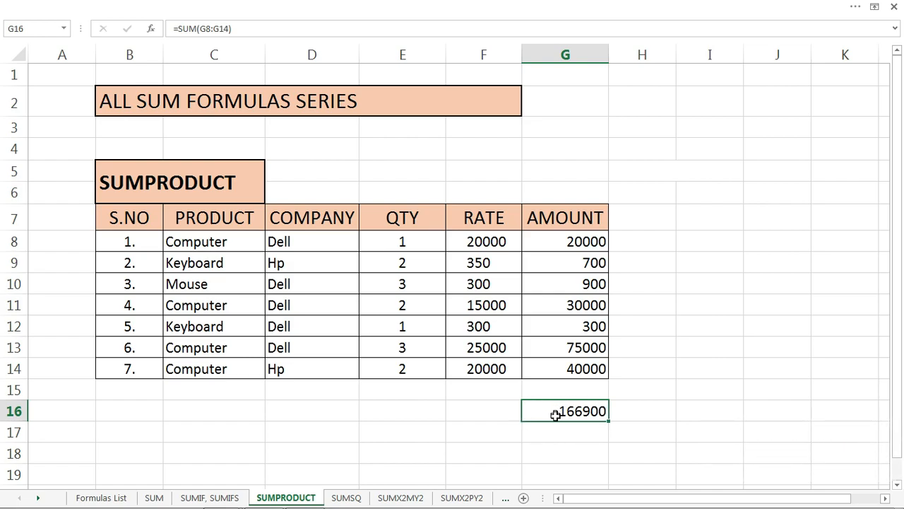
Start a SUMPRODUCT formula in cell F18 below the product table
{"action": "left_click", "coordinate": [697, 415]}
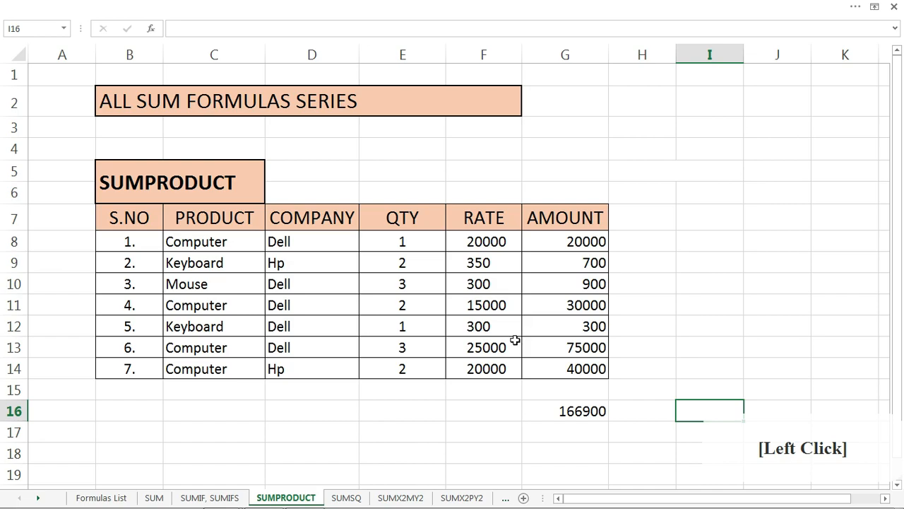
{"action": "left_click", "coordinate": [500, 410]}
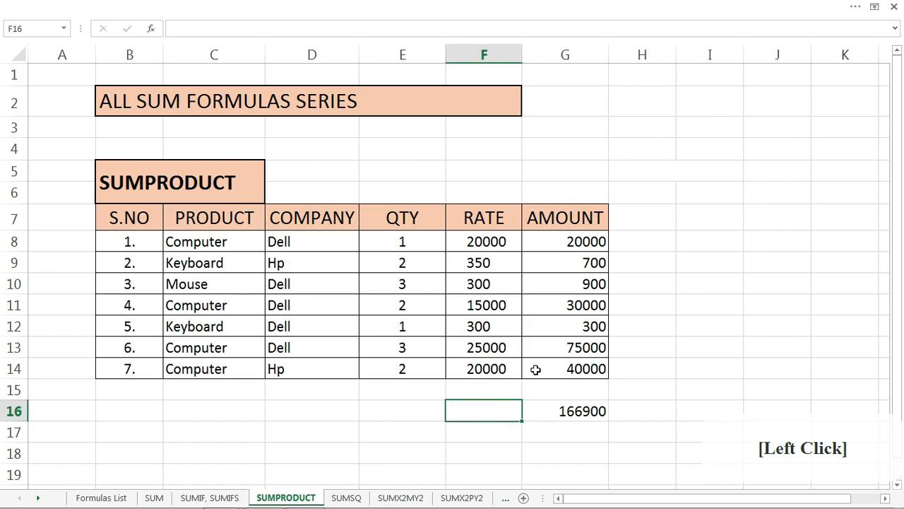
{"action": "left_click", "coordinate": [542, 455]}
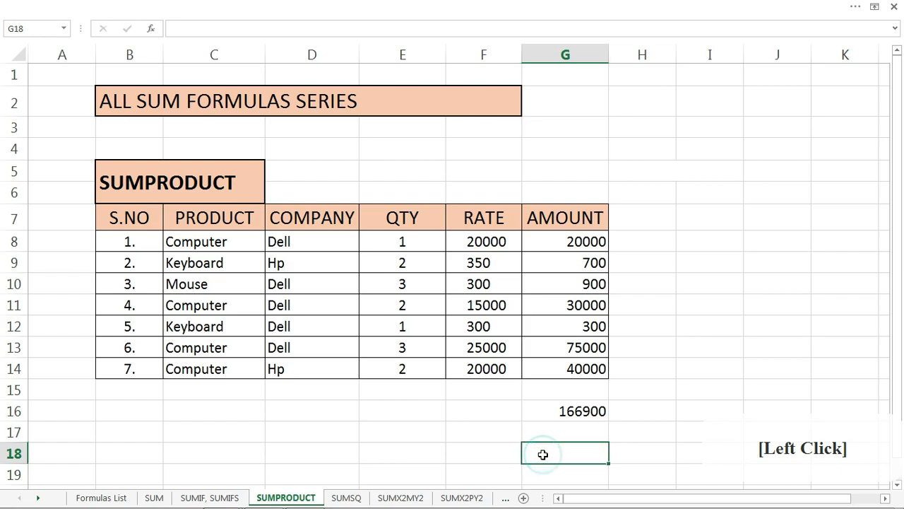
{"action": "left_click", "coordinate": [478, 452]}
{"action": "type", "text": "=SUMPRODUCT("}
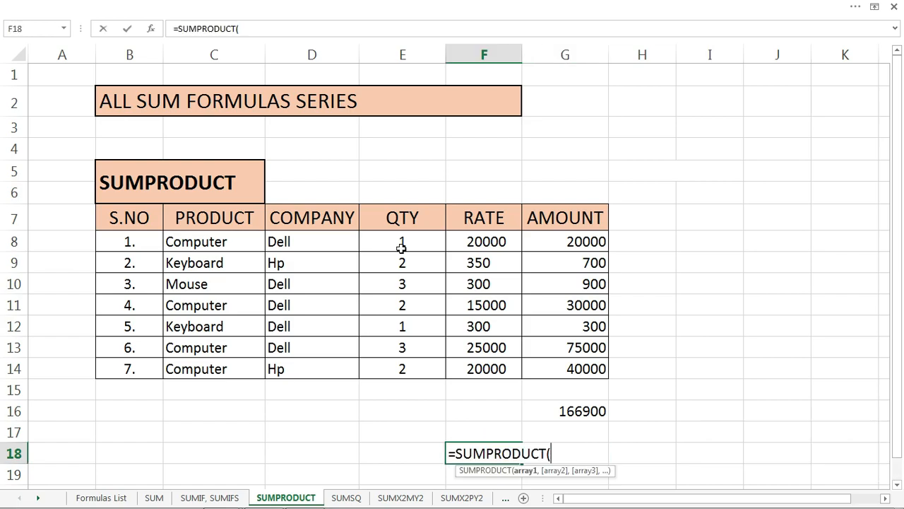
{"action": "left_click_drag", "start_coordinate": [401, 246], "coordinate": [400, 355]}
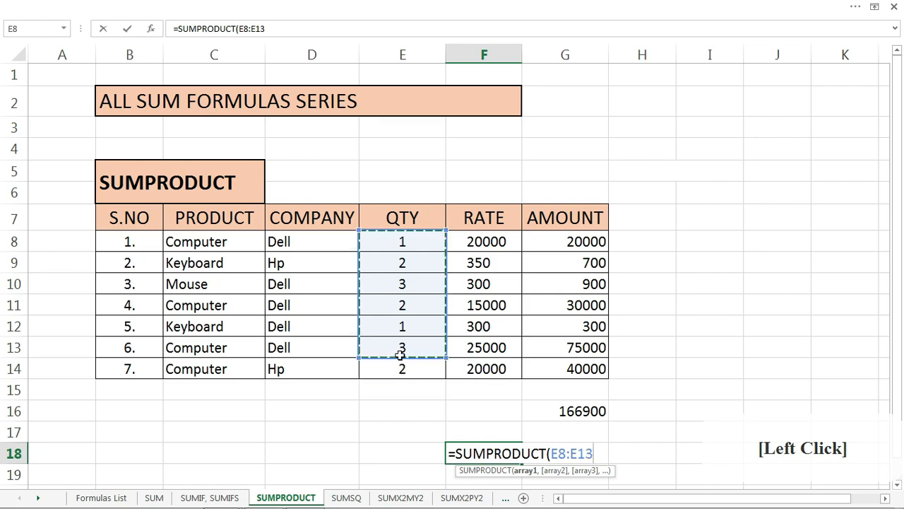
{"action": "key", "text": "BackSpace"}
{"action": "key", "text": "BackSpace"}
{"action": "key", "text": "BackSpace"}
{"action": "key", "text": "BackSpace"}
{"action": "key", "text": "BackSpace"}
{"action": "key", "text": "BackSpace"}
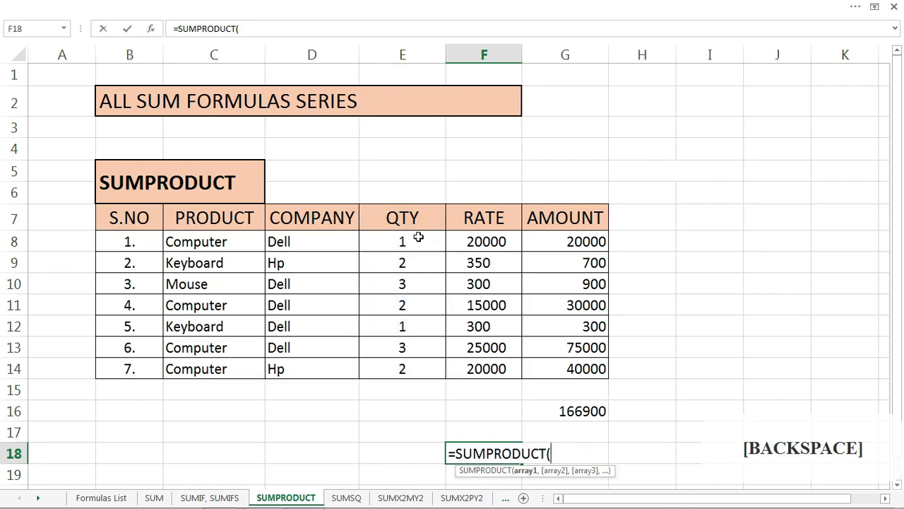
Complete the SUMPRODUCT formula in F18 with the quantities E8:E14 and the rates F8:F14 as its two arrays
{"action": "left_click_drag", "start_coordinate": [417, 238], "coordinate": [413, 366]}
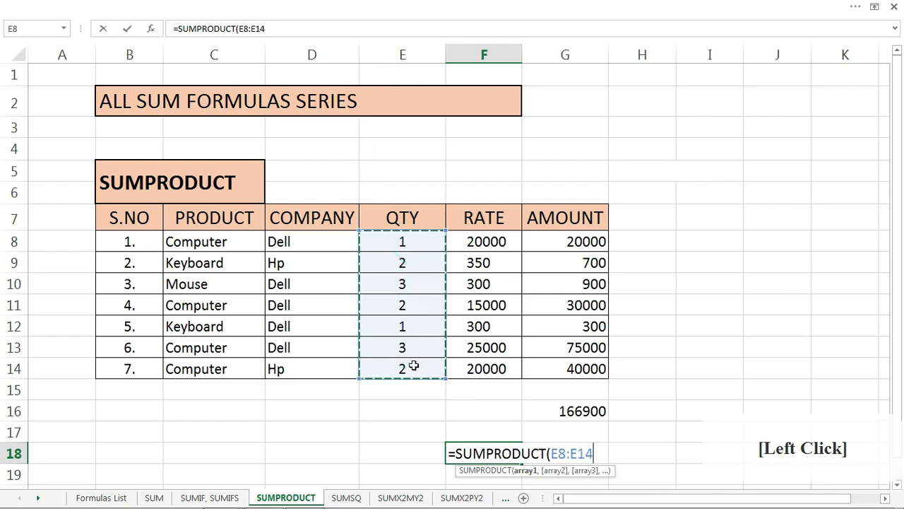
{"action": "type", "text": ","}
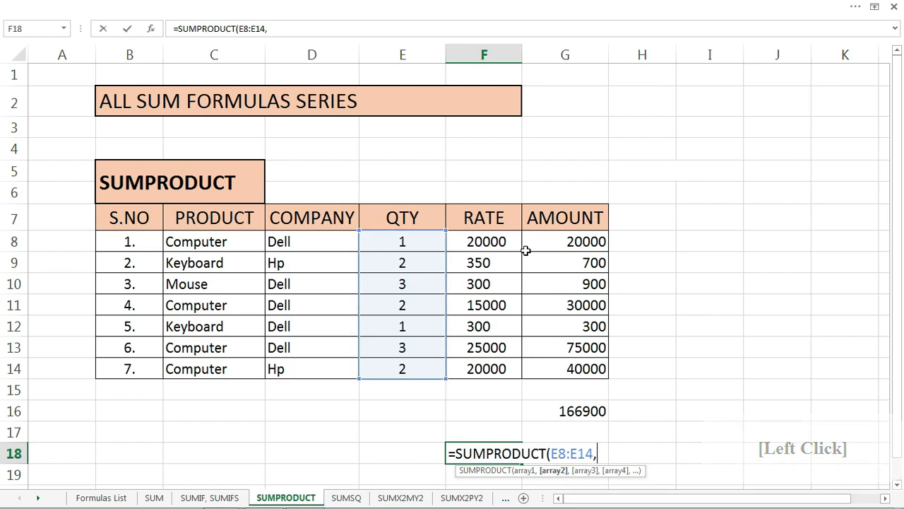
{"action": "left_click_drag", "start_coordinate": [496, 241], "coordinate": [486, 368]}
{"action": "type", "text": ")"}
{"action": "key", "text": "Return"}
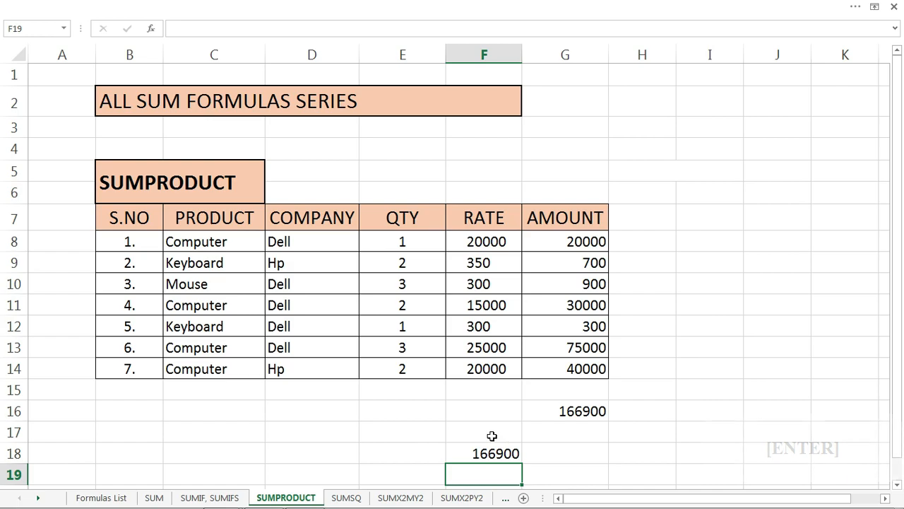
{"action": "left_click_drag", "start_coordinate": [455, 441], "coordinate": [523, 464]}
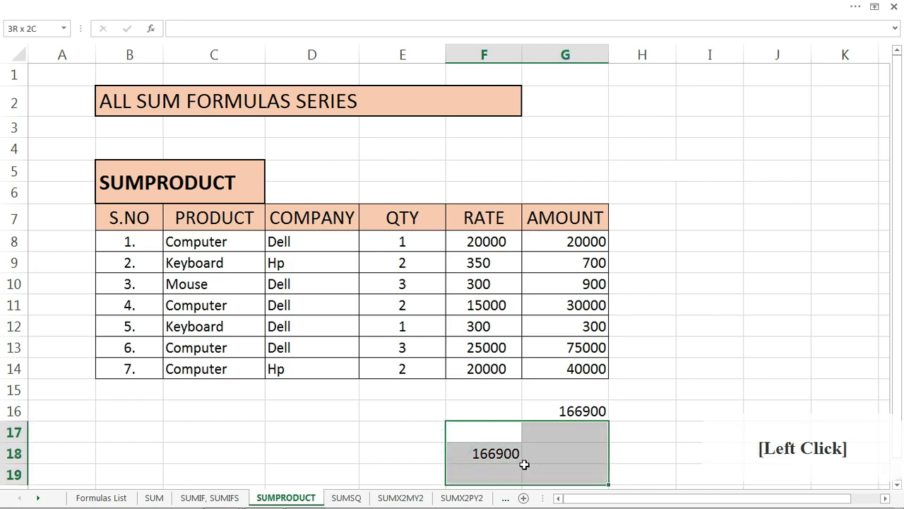